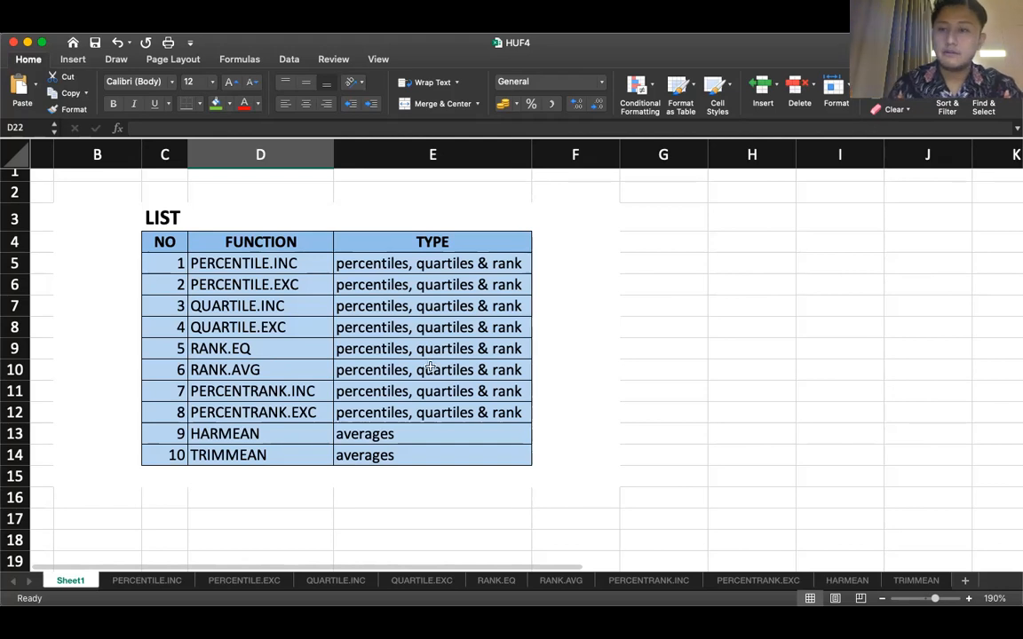
left_click(151, 581)
left_click(967, 581)
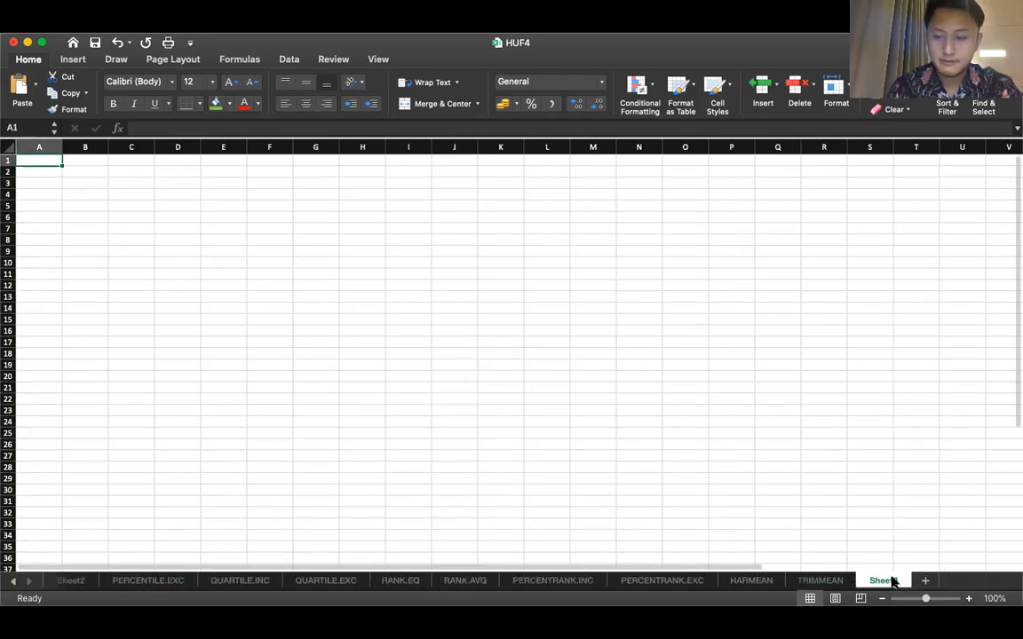
right_click(881, 582)
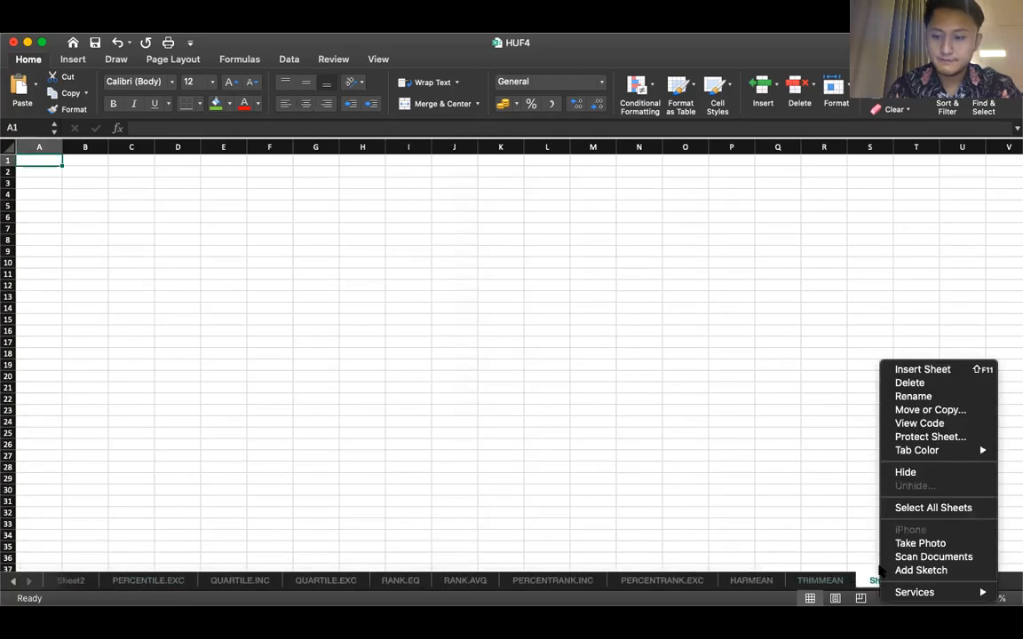
left_click(909, 382)
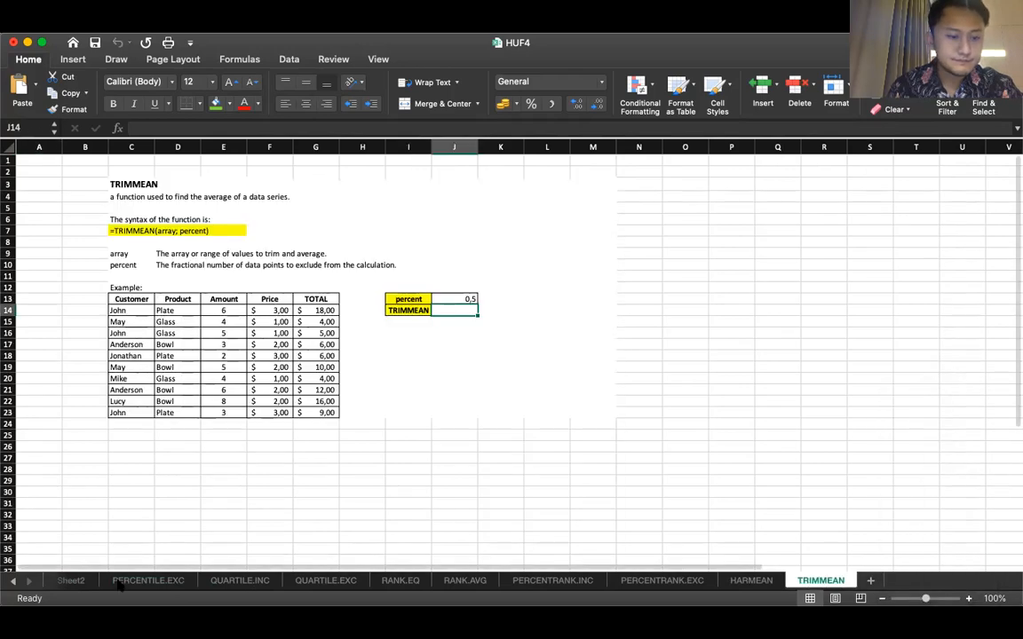
- Open the PERCENTILE.EXC sheet at 160% zoom and examine its description, syntax, arguments and example data
left_click(150, 581)
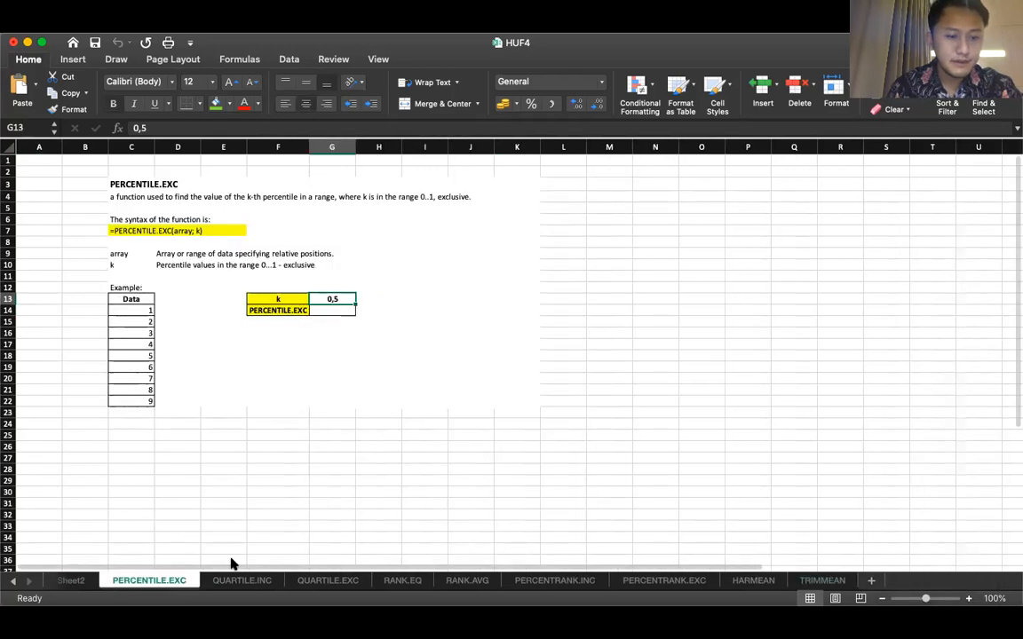
left_click(969, 598)
left_click(969, 599)
left_click(970, 599)
left_click(970, 599)
left_click(970, 599)
left_click(970, 600)
scroll(912, 465, "right", 2)
scroll(912, 464, "down", 2)
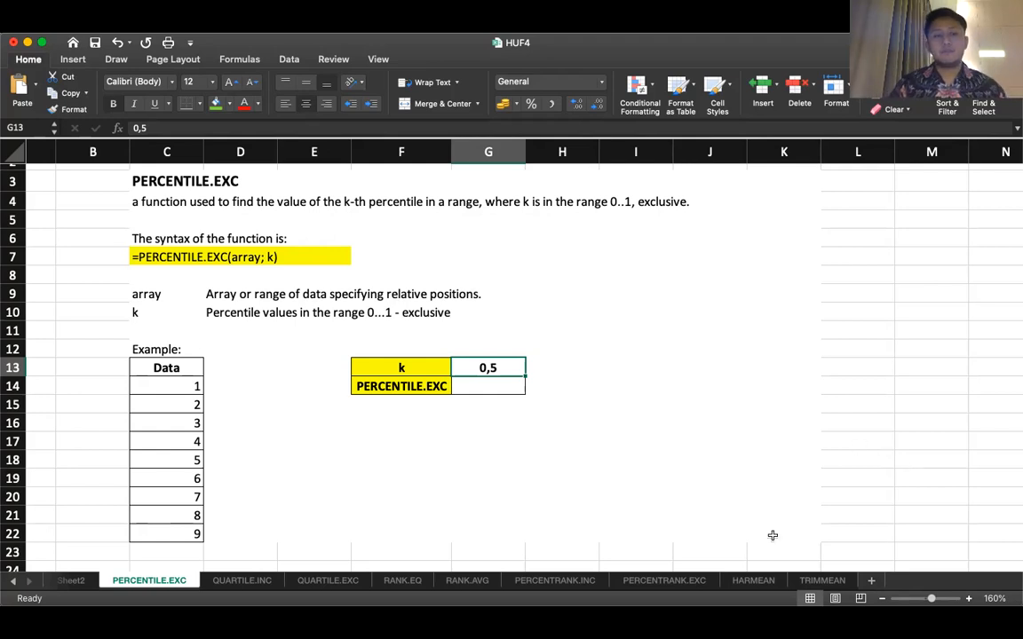
- Enter the formula =PERCENTILE.EXC(C14:C22;G13) in cell G14 of the PERCENTILE.EXC sheet
left_click(506, 388)
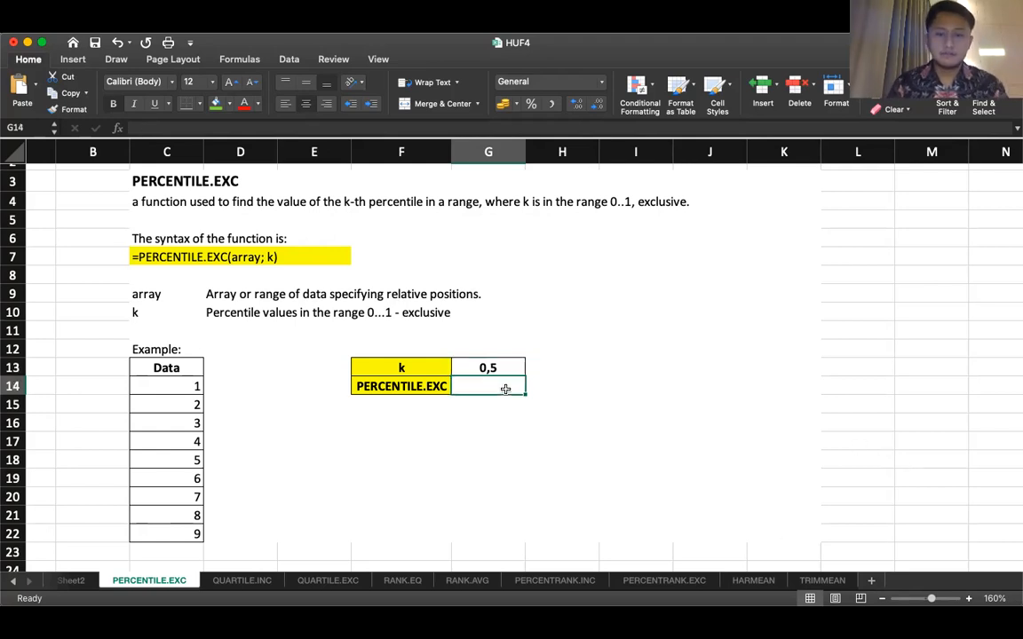
type("=")
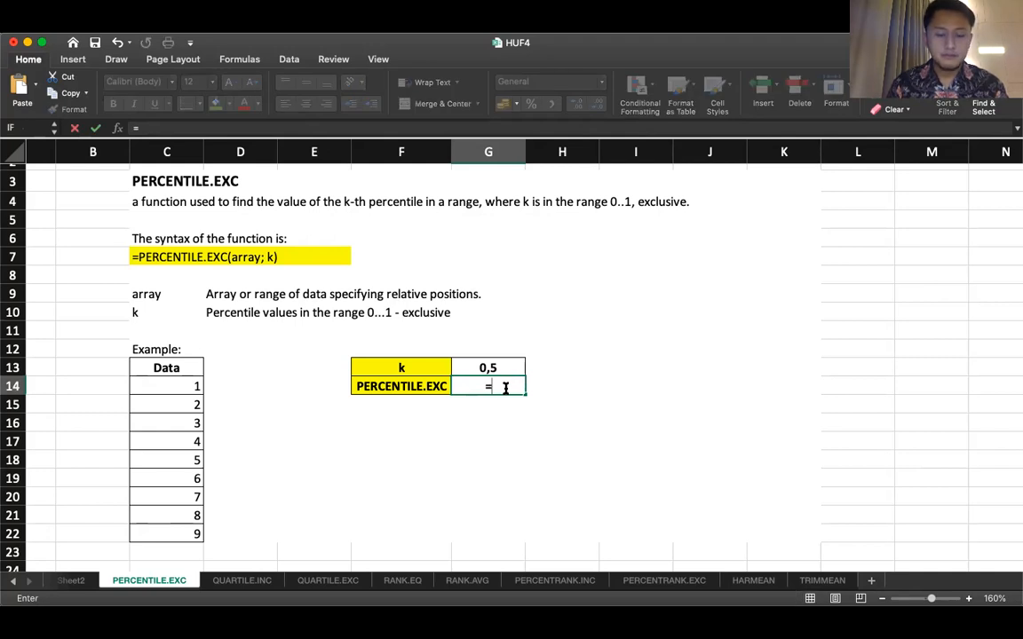
type("PERCEN")
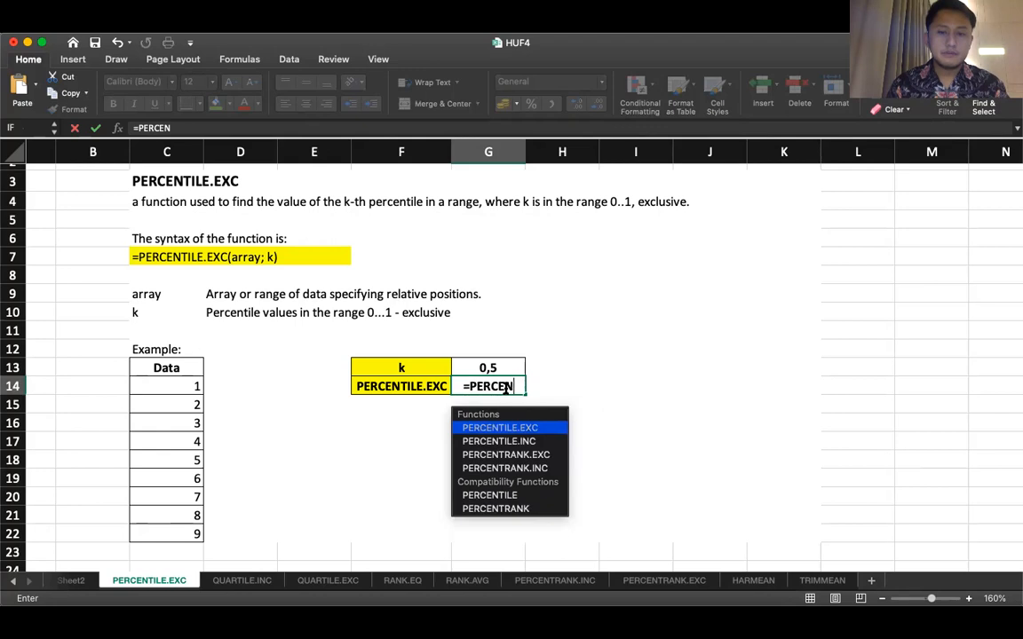
type("TILE.")
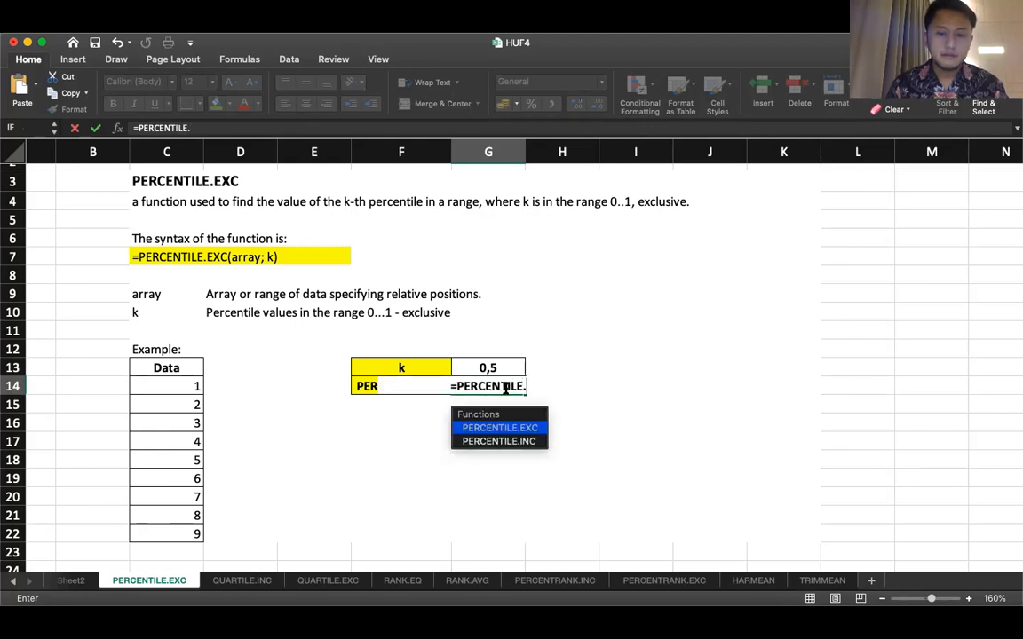
type("EXC")
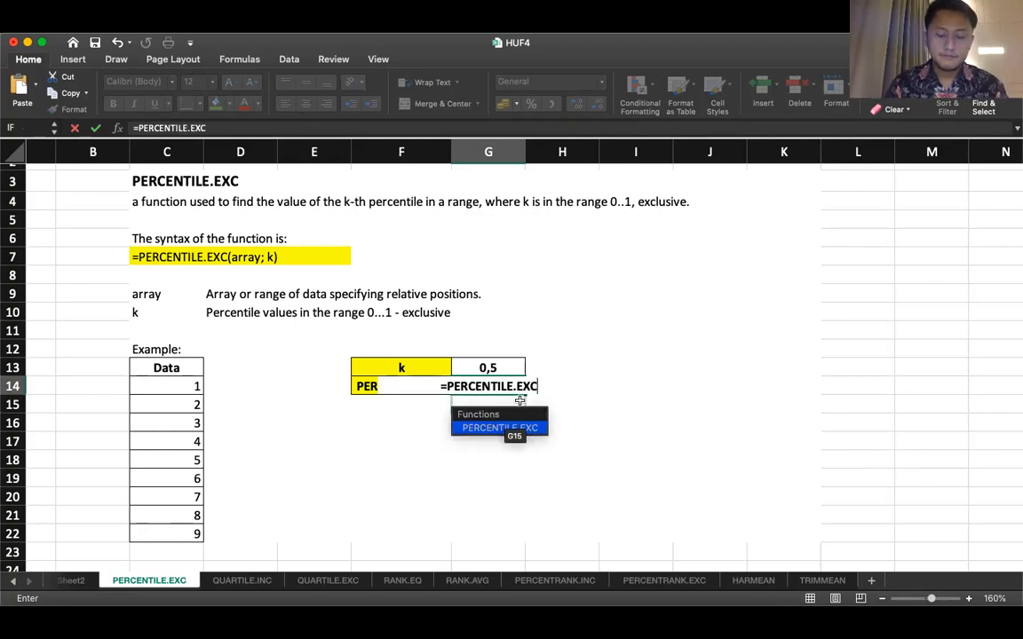
type("(")
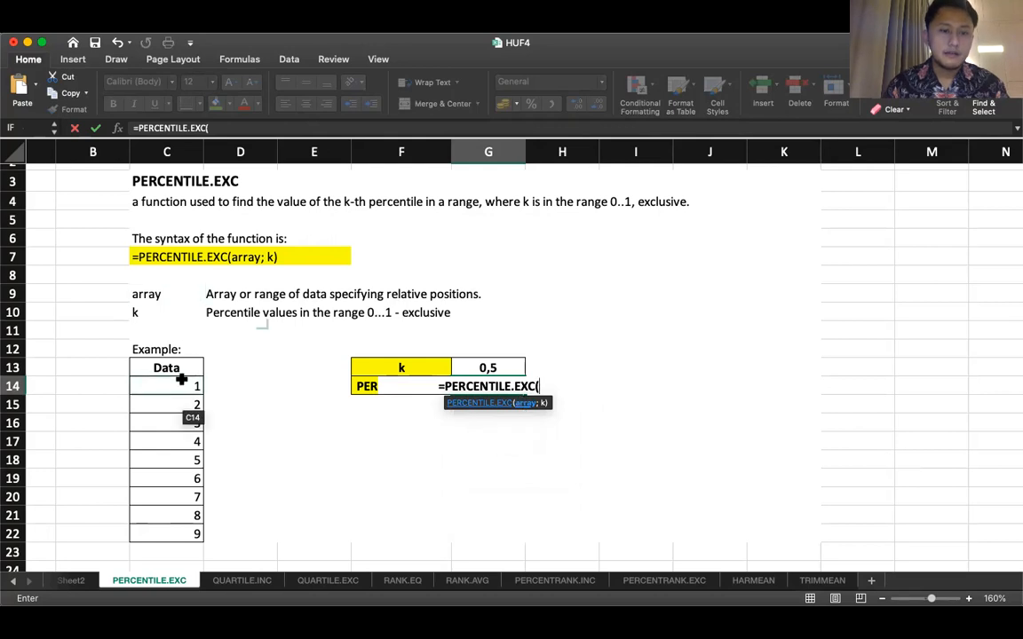
left_click_drag(182, 380, 175, 534)
type(";")
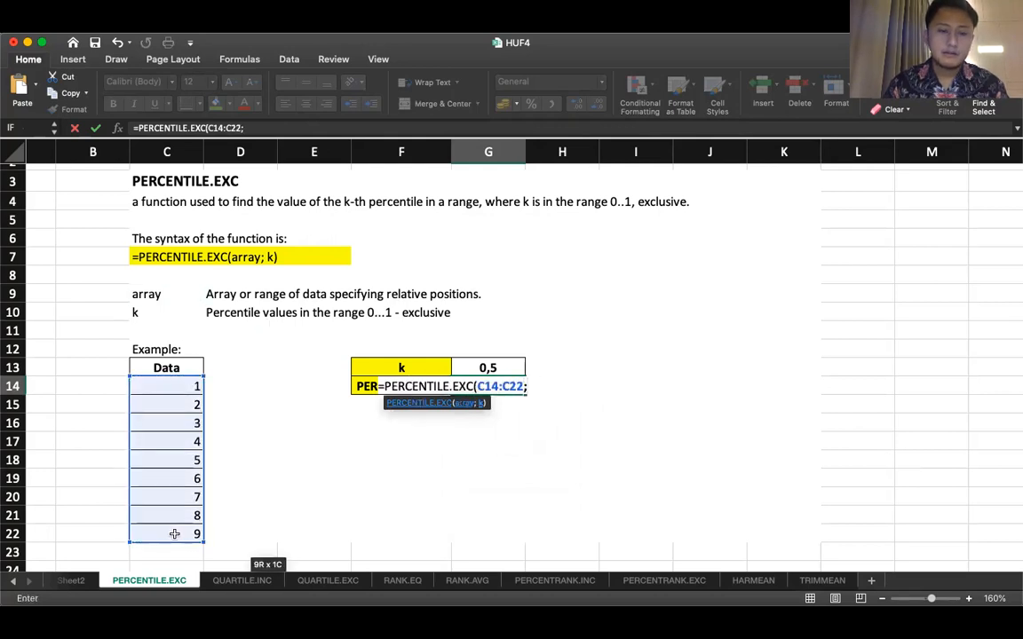
left_click(499, 366)
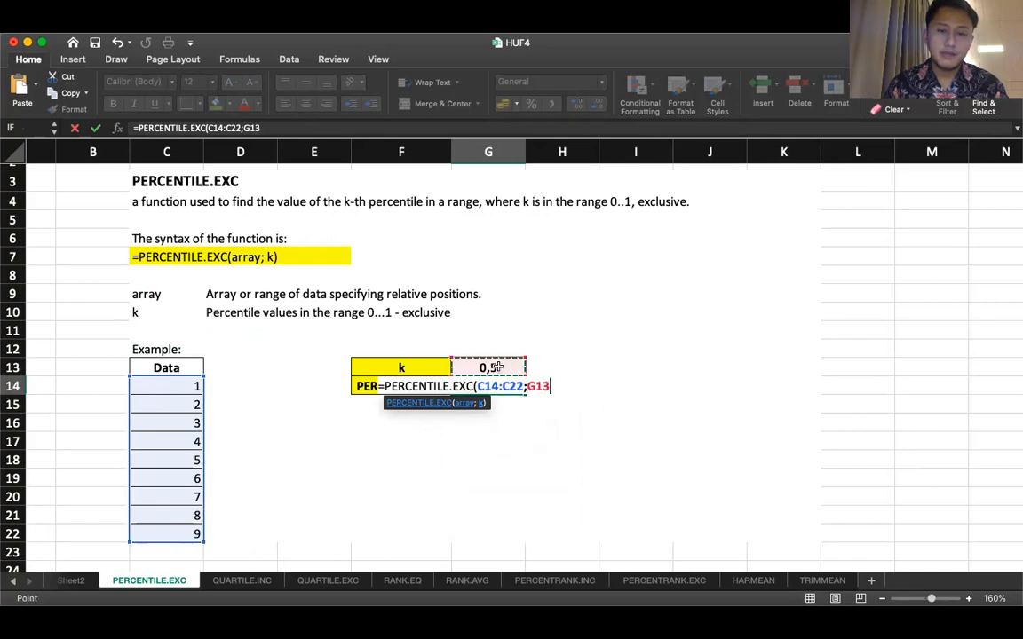
type(")")
key("Return")
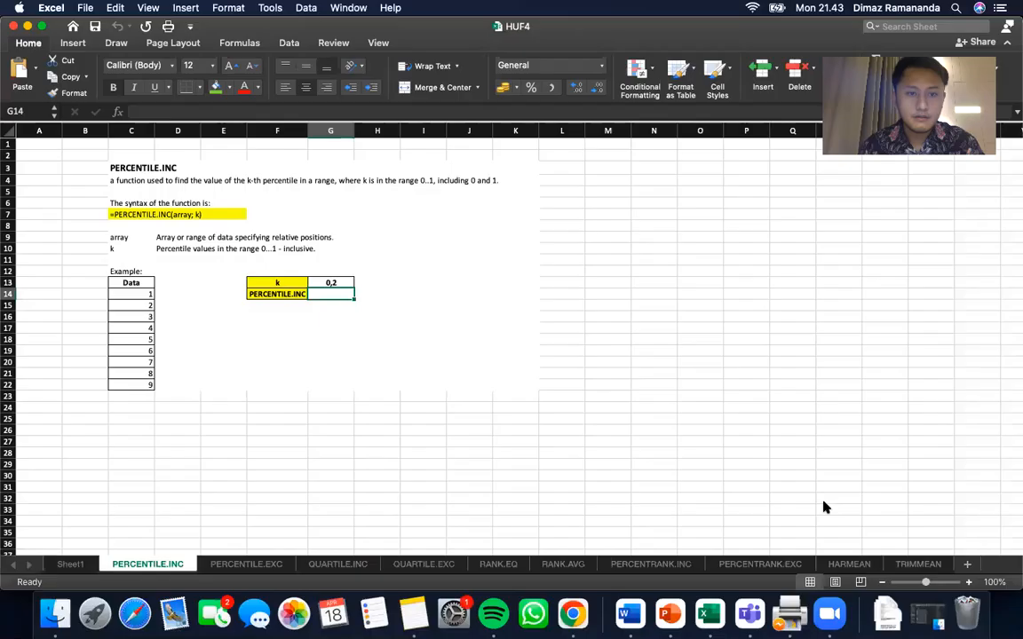
- Enlarge the PERCENTILE.INC sheet to 140% and examine its description, syntax, arguments and example data
left_click(957, 309)
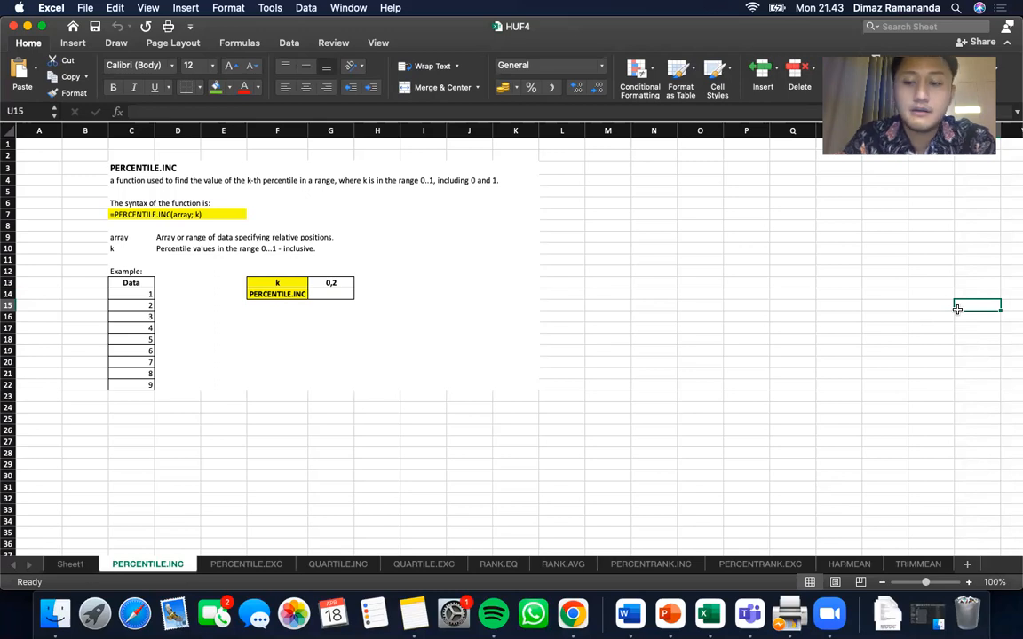
left_click(969, 582)
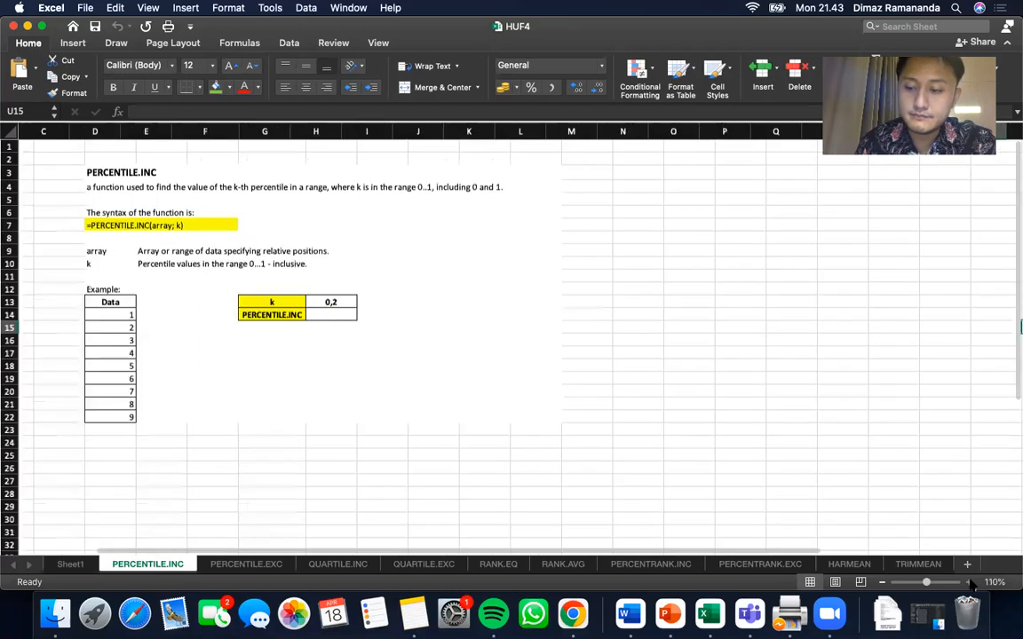
left_click(969, 581)
left_click(968, 582)
left_click(969, 582)
scroll(707, 394, "left", 5)
scroll(707, 394, "up", 2)
scroll(707, 395, "right", 3)
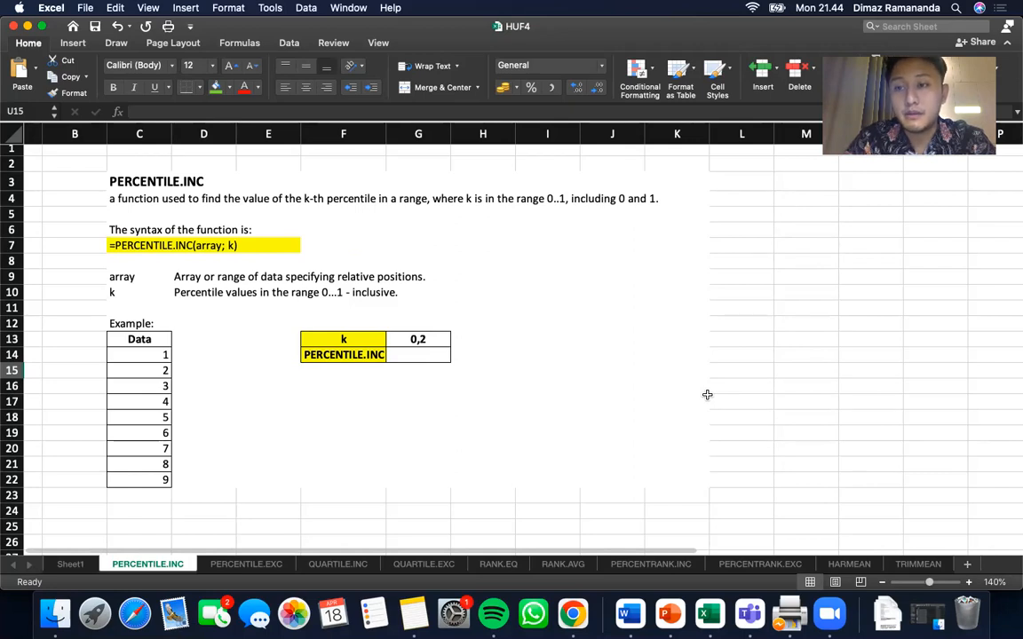
- Enter the formula =PERCENTILE.INC(C14:C22;G13) in cell G14 of the PERCENTILE.INC sheet
left_click(434, 339)
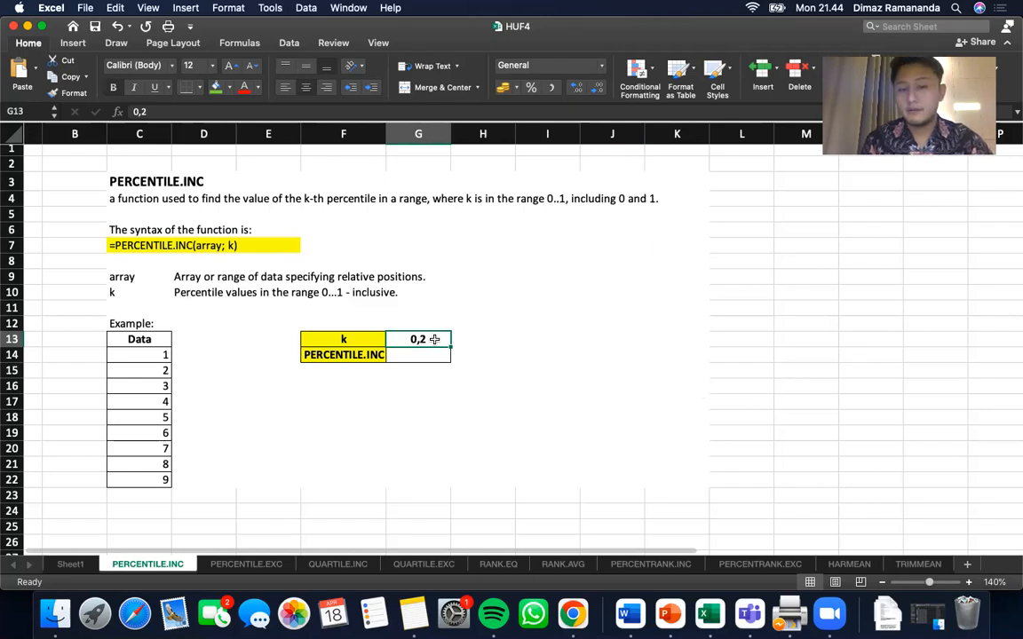
left_click(400, 355)
type("=PERCENT")
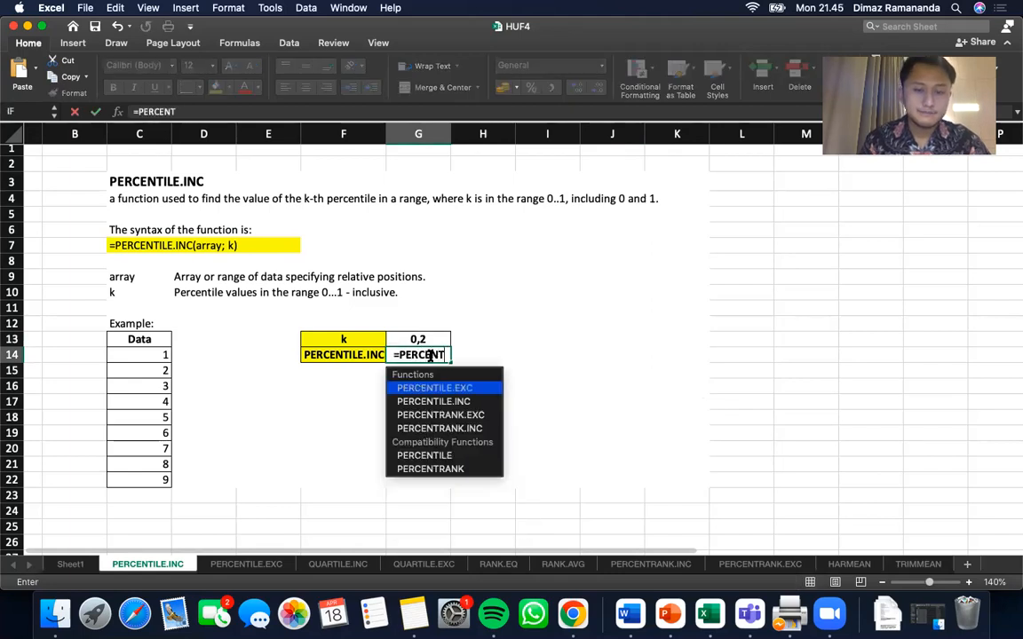
type("ILE.INC(")
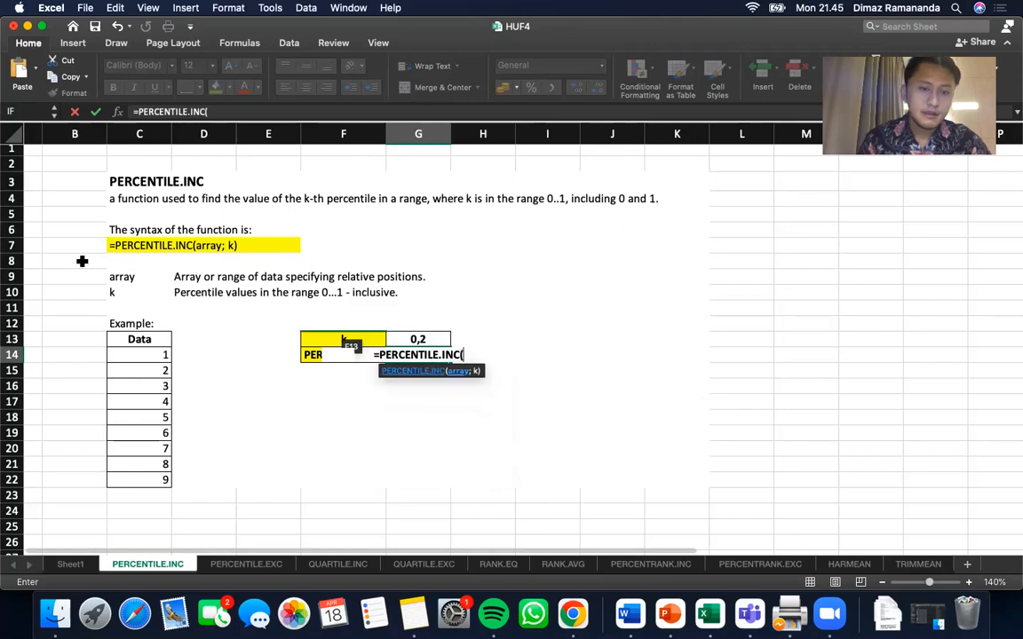
left_click_drag(151, 354, 153, 477)
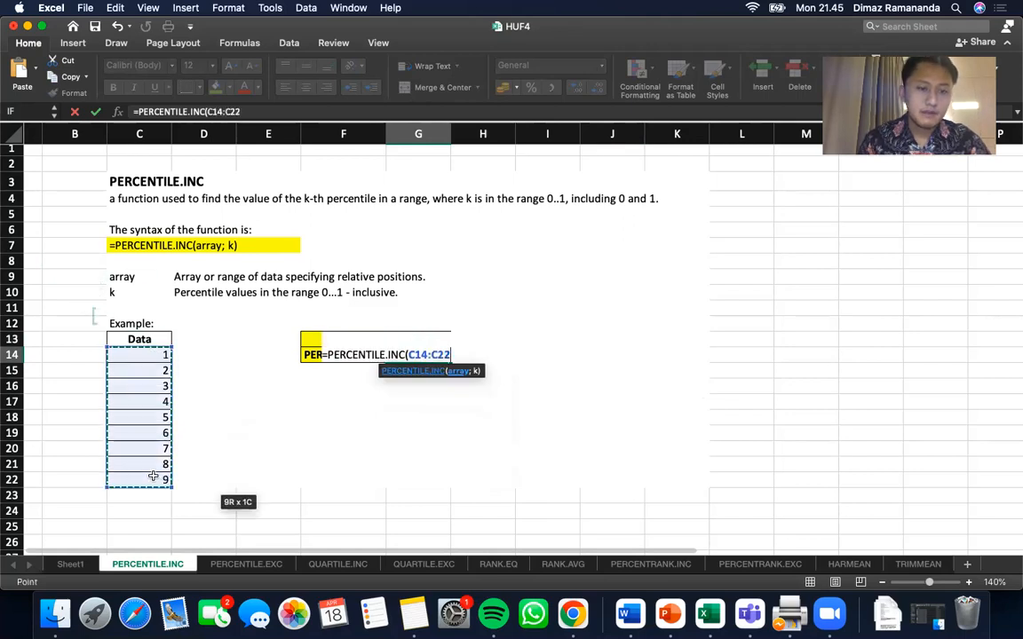
type(")")
key("BackSpace")
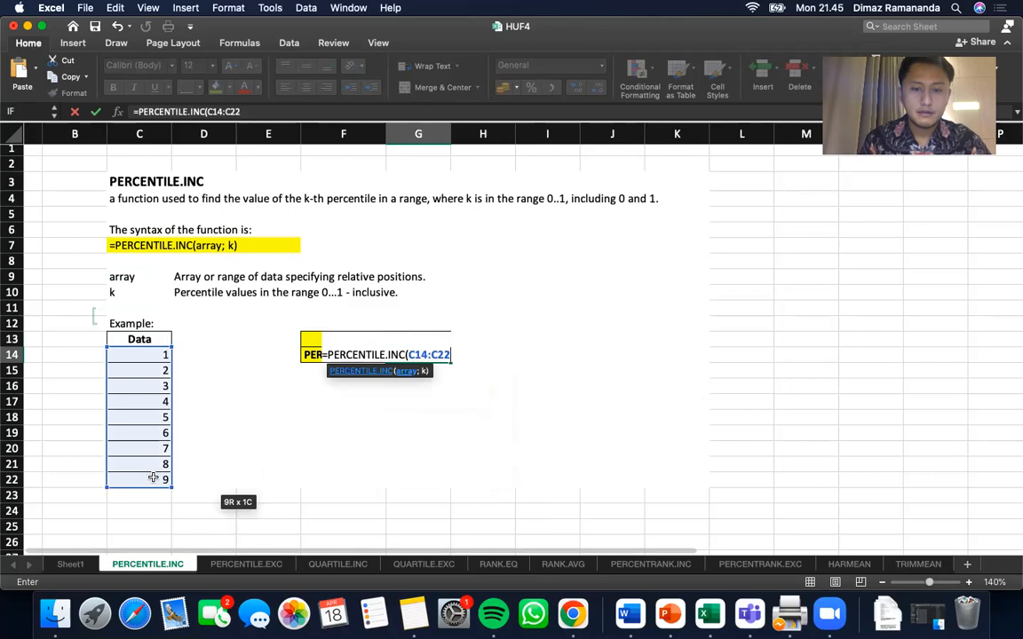
type(";")
left_click(450, 349)
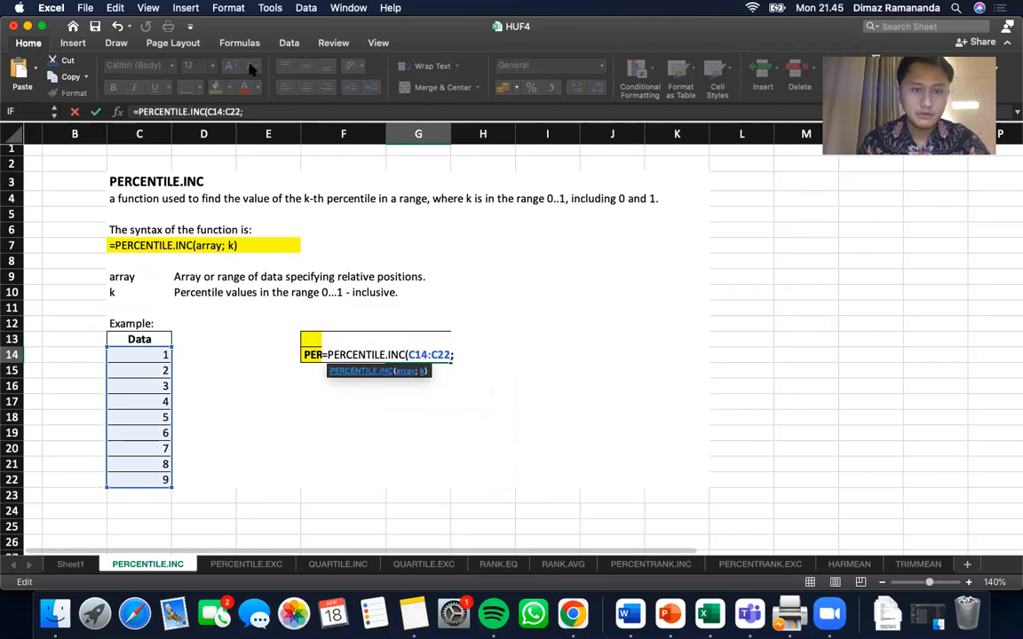
left_click(263, 108)
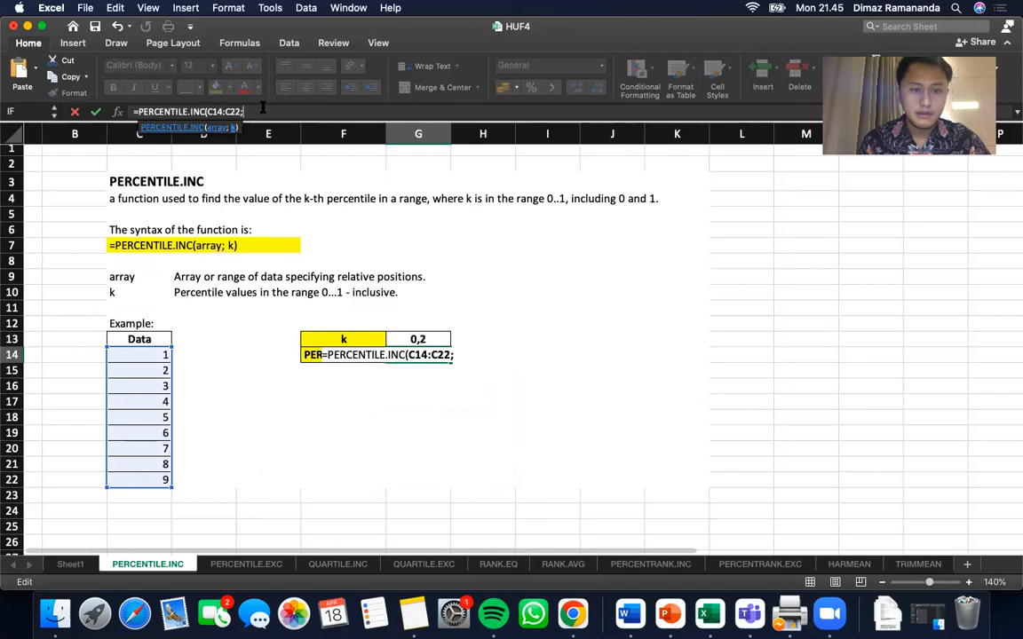
left_click(424, 339)
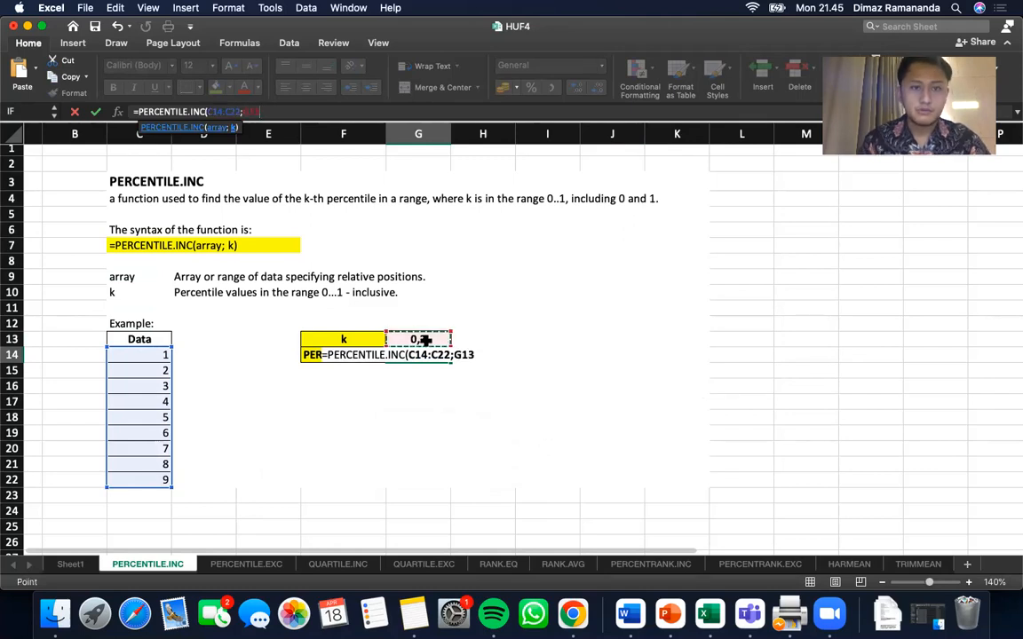
type(")")
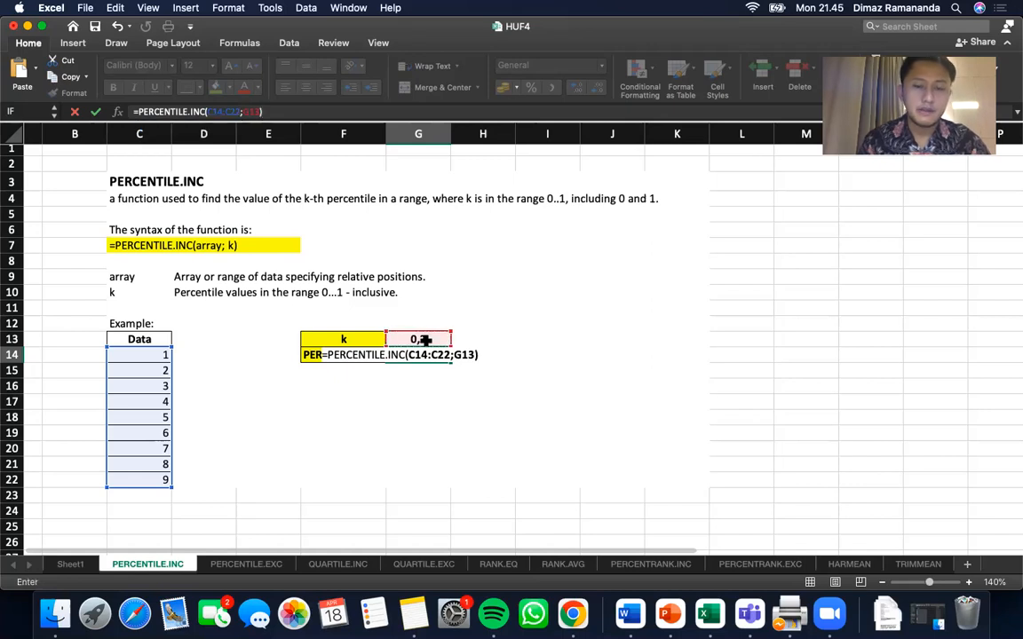
key("Return")
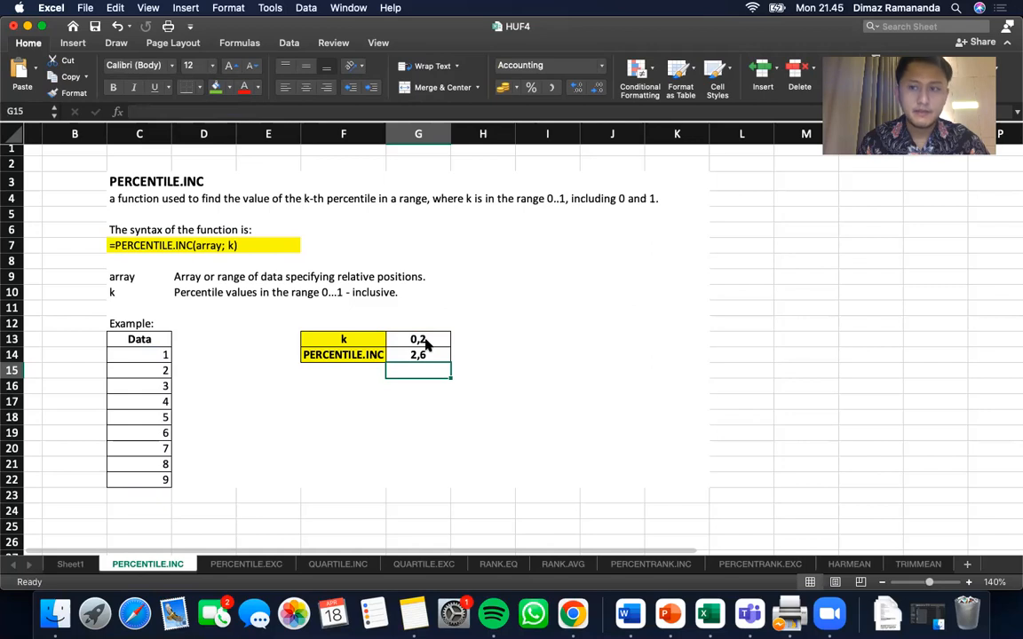
- Correct the heading in cell C3 of the QUARTILE.INC sheet to QUARTILE.INC
left_click(246, 565)
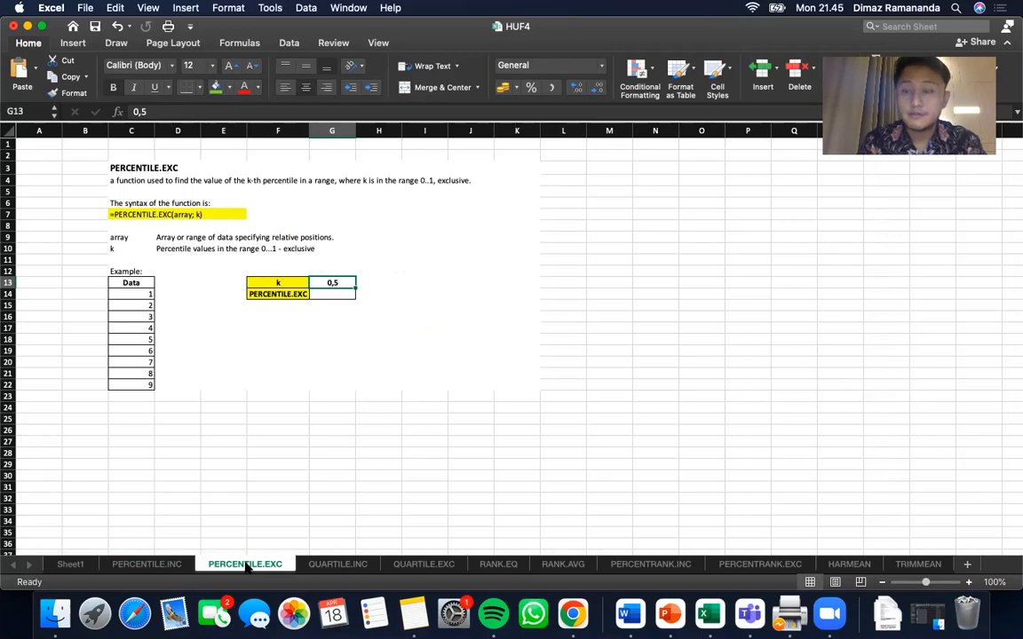
left_click(312, 567)
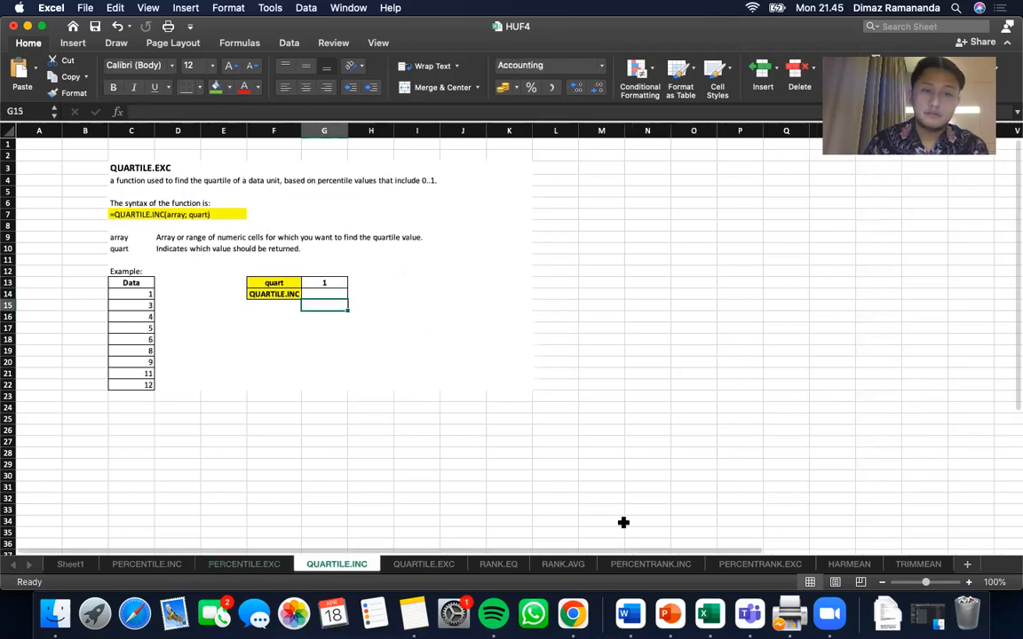
left_click(419, 565)
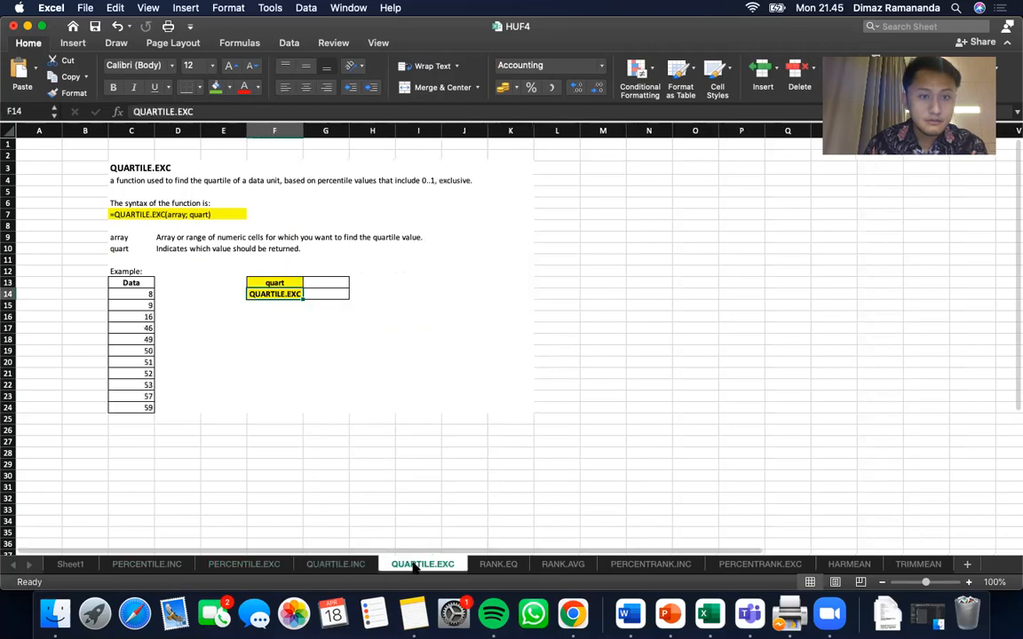
left_click(346, 566)
left_click(146, 167)
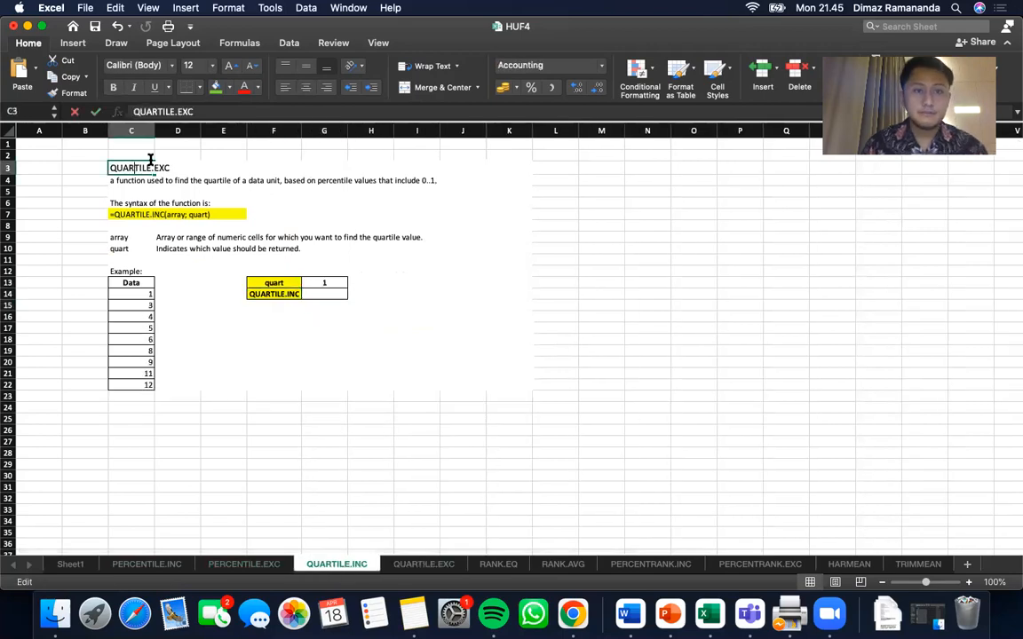
left_click(200, 111)
type("inc")
key("BackSpace")
key("BackSpace")
key("BackSpace")
type("INC")
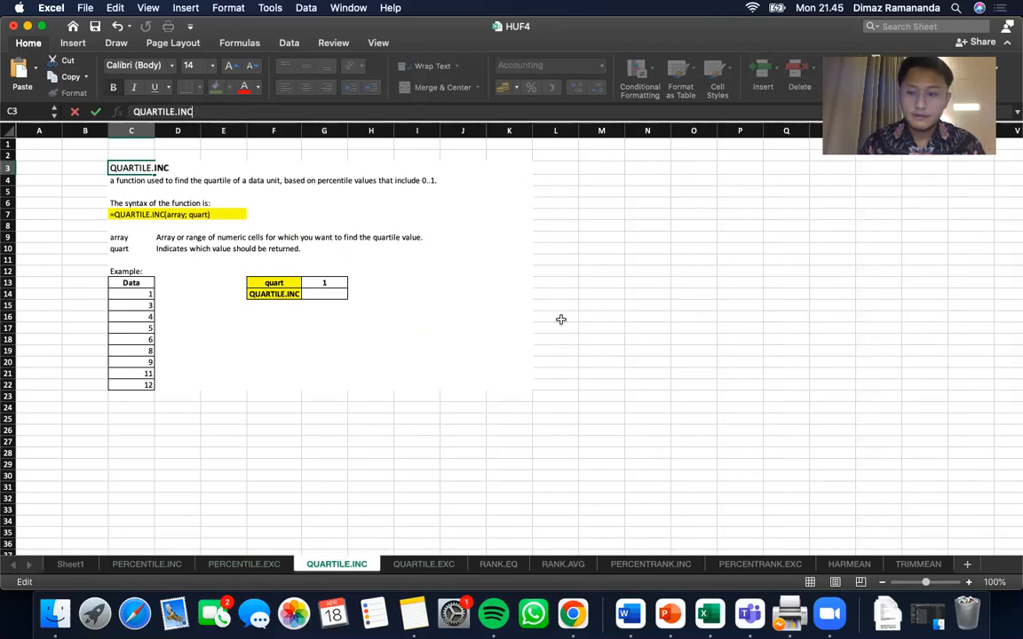
left_click(555, 305)
- Enlarge the QUARTILE.INC sheet to 160% and examine its description, syntax, quart argument and example data
left_click(967, 581)
left_click(967, 581)
left_click(968, 582)
left_click(968, 581)
left_click(968, 582)
left_click(968, 581)
scroll(894, 447, "down", 1)
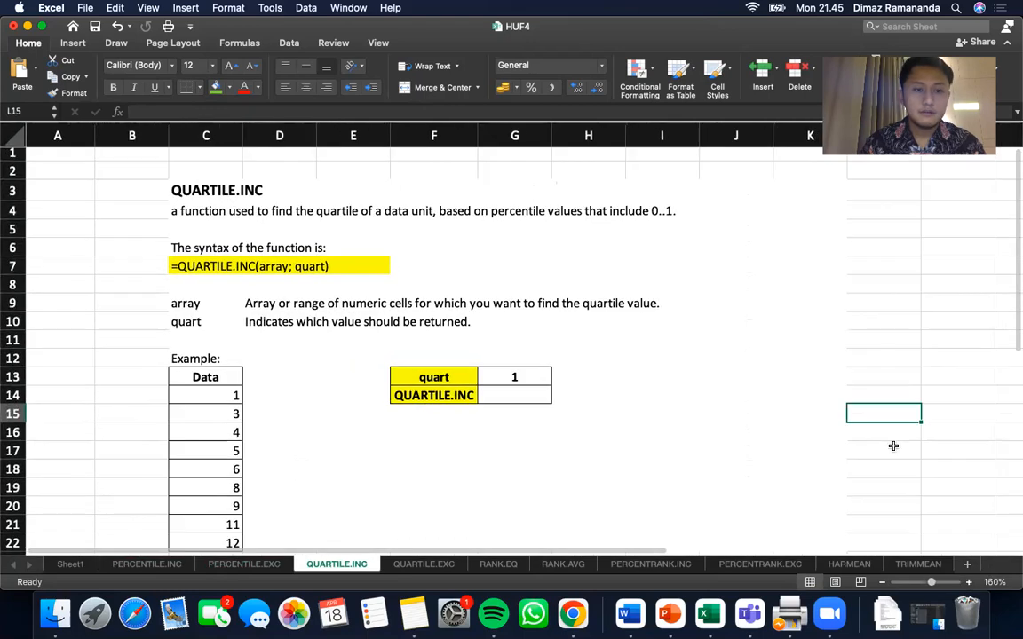
scroll(893, 446, "down", 2)
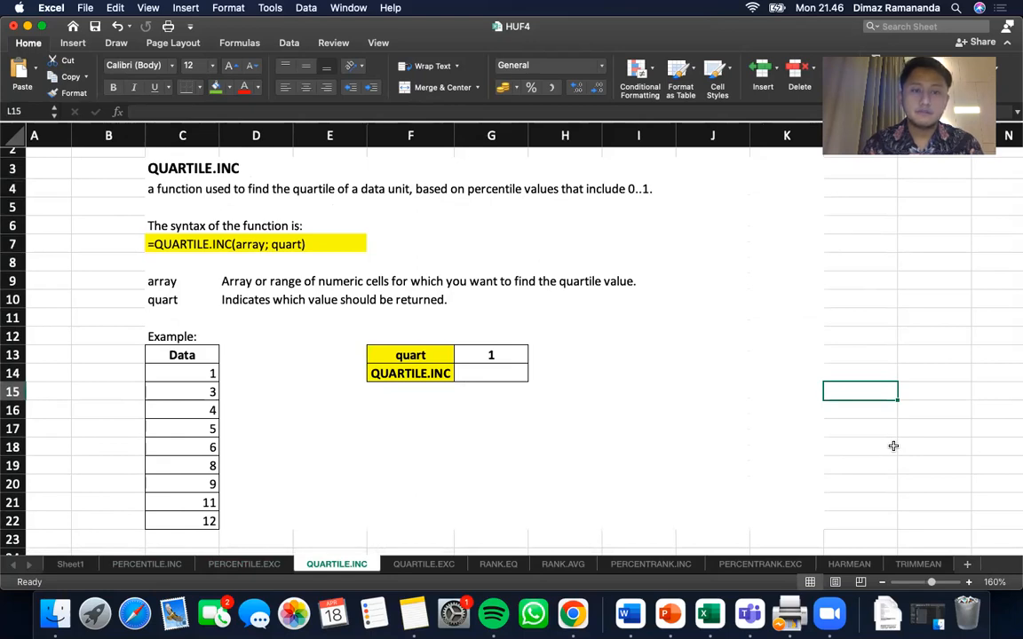
left_click(423, 564)
left_click(336, 565)
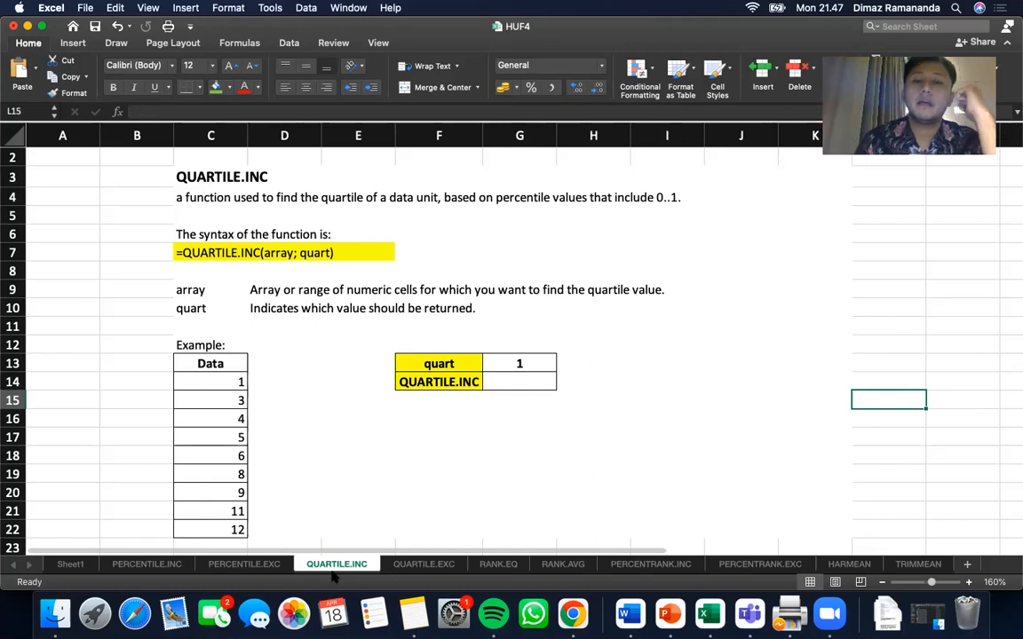
- Enter the formula =QUARTILE.INC(C14:C22;G13) in cell G14 of the QUARTILE.INC sheet
left_click(530, 389)
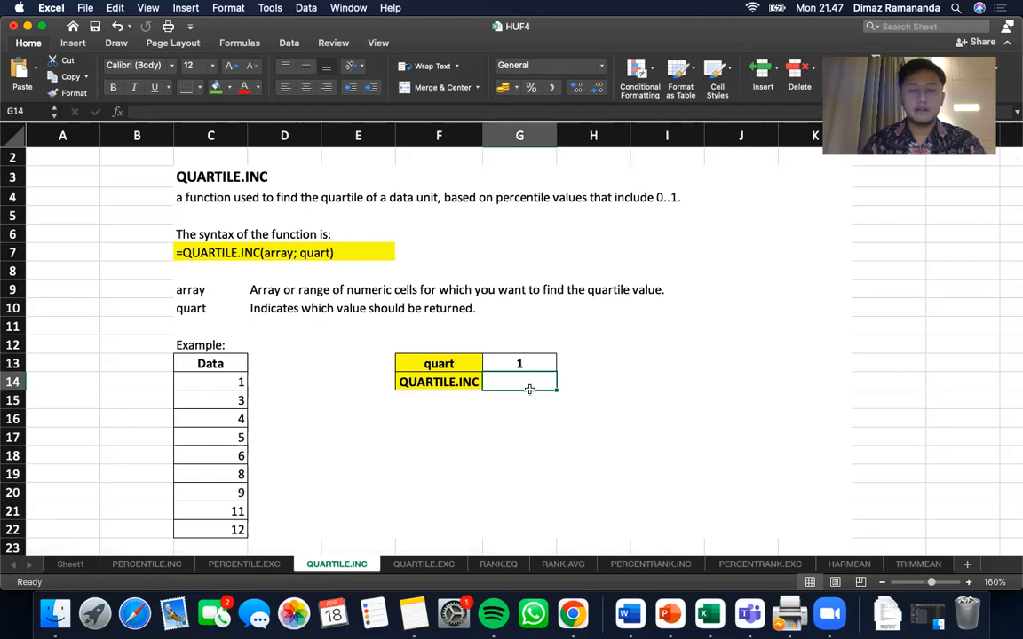
type("=")
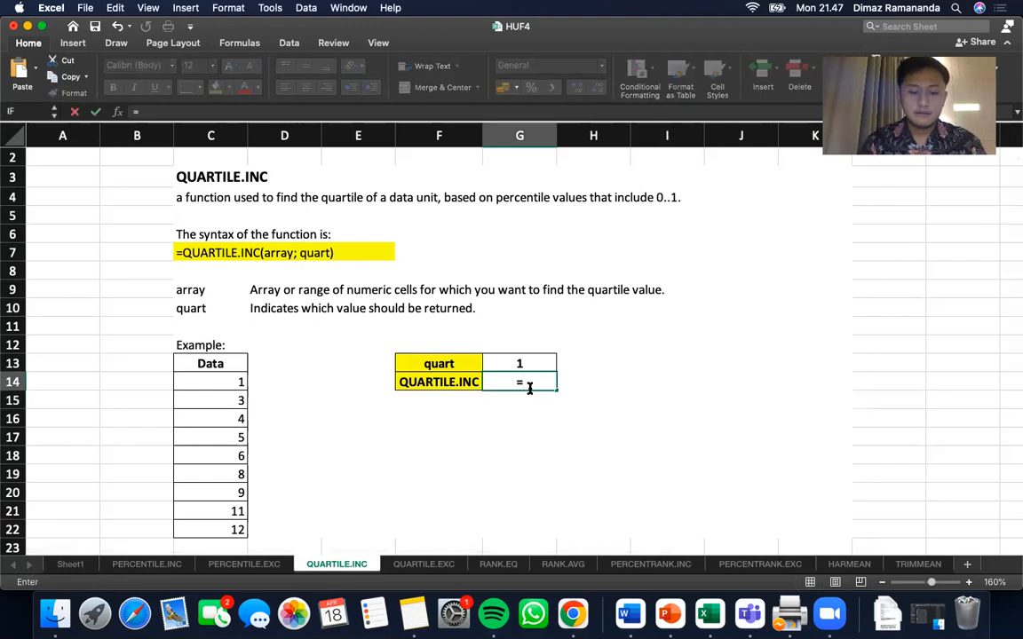
type("QUARTI")
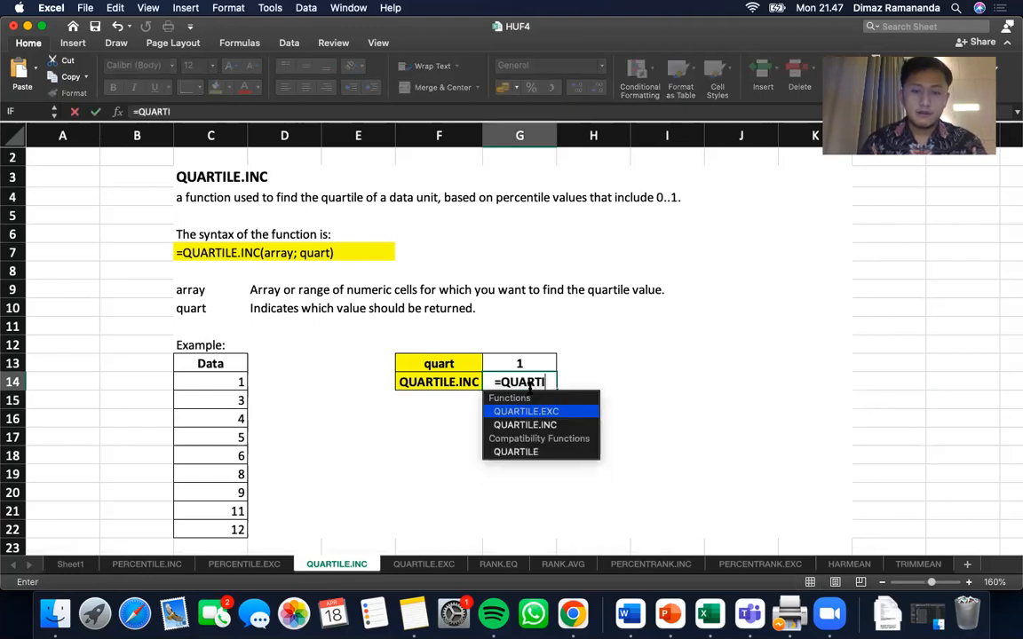
type("LE.INC(")
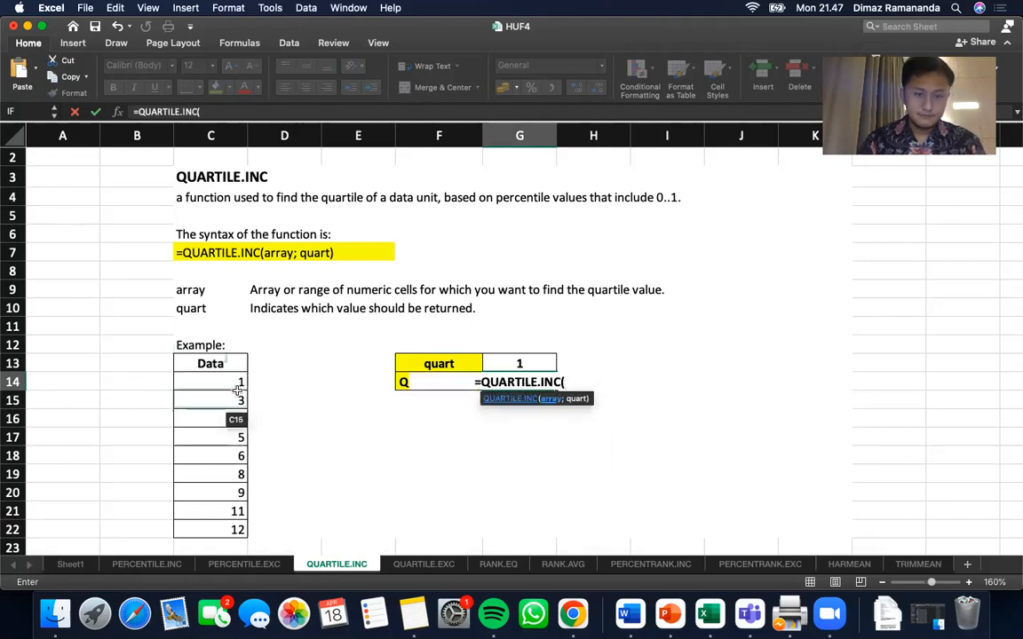
left_click_drag(233, 383, 223, 531)
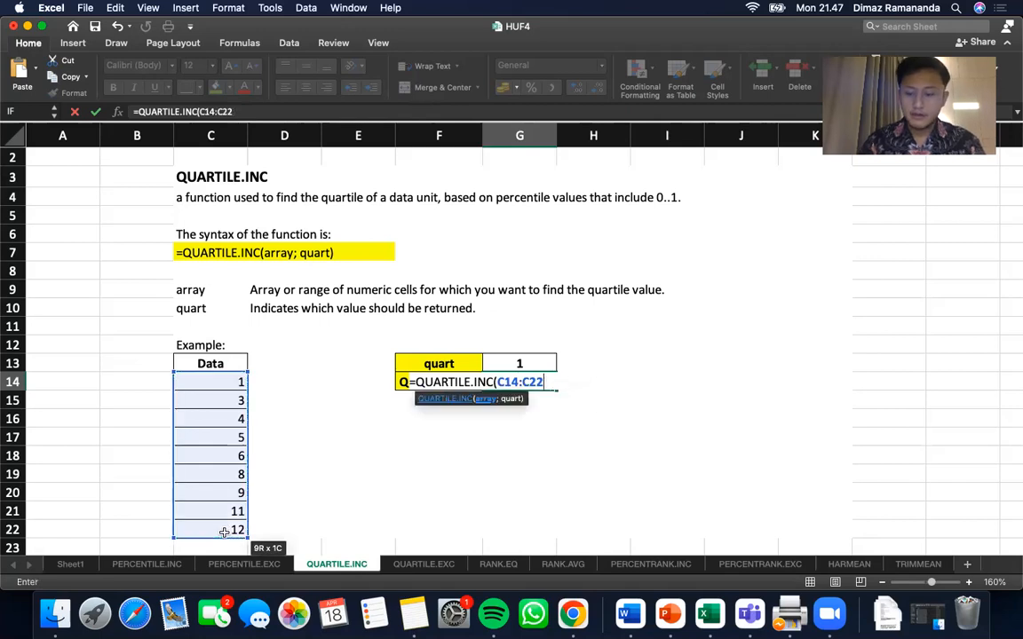
type(";")
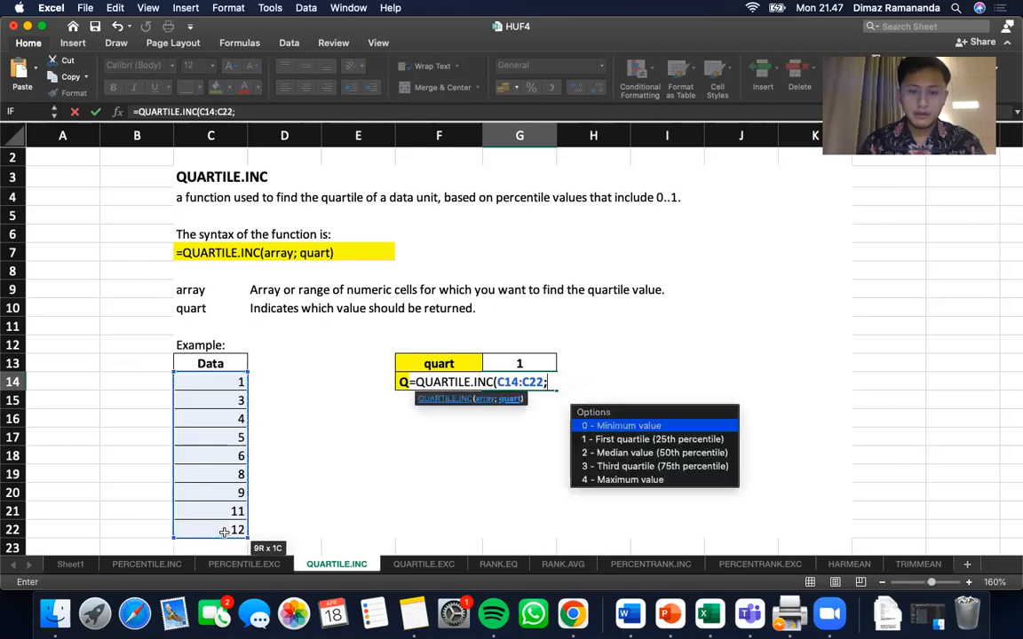
left_click(524, 360)
type(")")
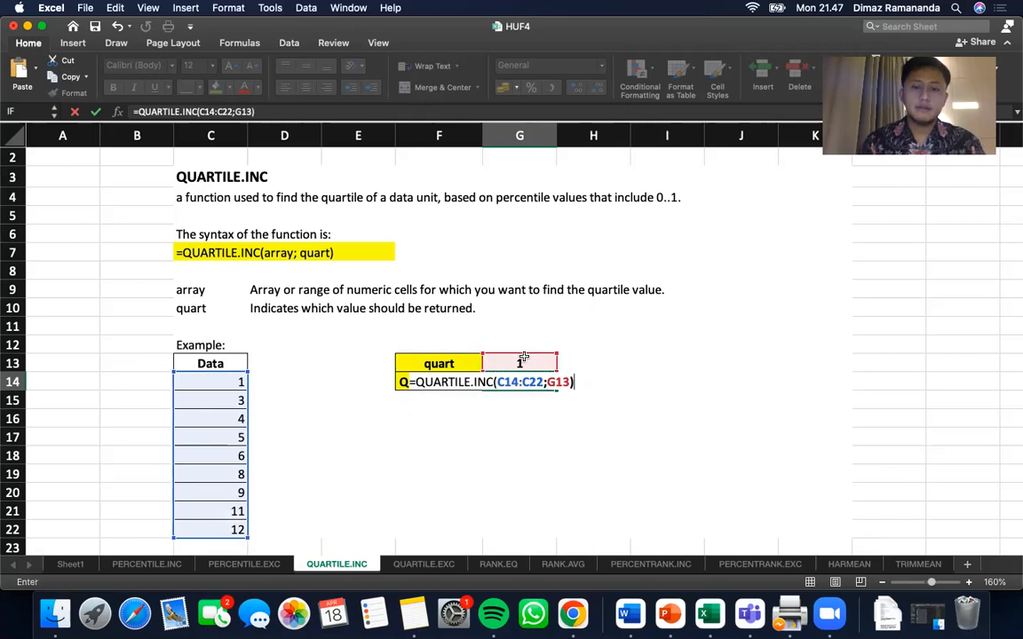
key("Return")
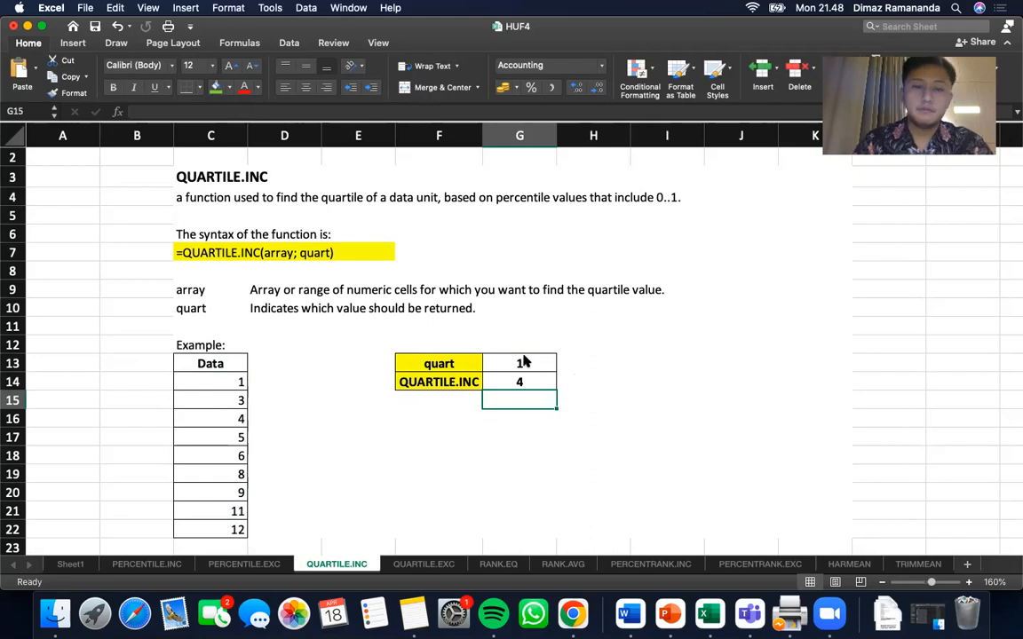
- Enlarge the QUARTILE.EXC sheet to 160% and examine its description, syntax, arguments and example data, comparing it with the QUARTILE.INC sheet
left_click(448, 565)
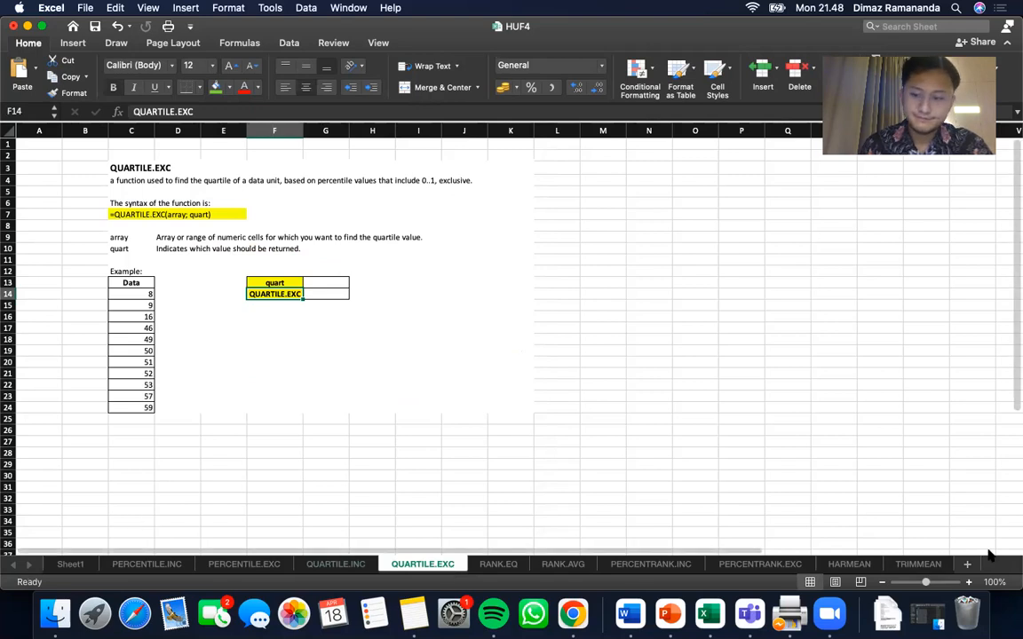
left_click(968, 581)
left_click(968, 582)
left_click(968, 581)
left_click(968, 582)
left_click(968, 582)
left_click(967, 581)
scroll(962, 529, "down", 2)
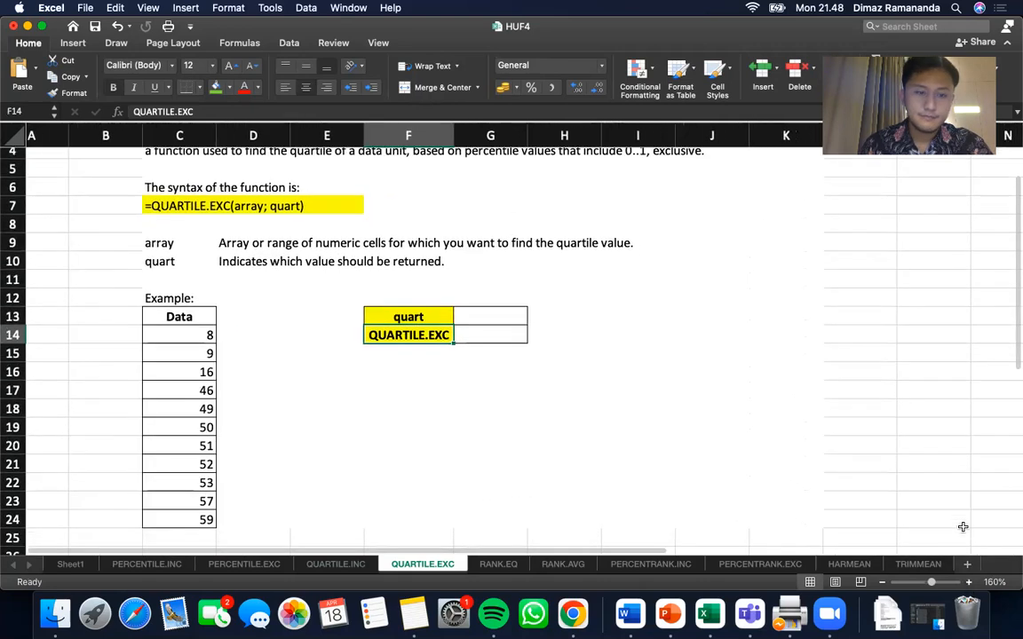
scroll(962, 528, "up", 2)
scroll(963, 527, "up", 1)
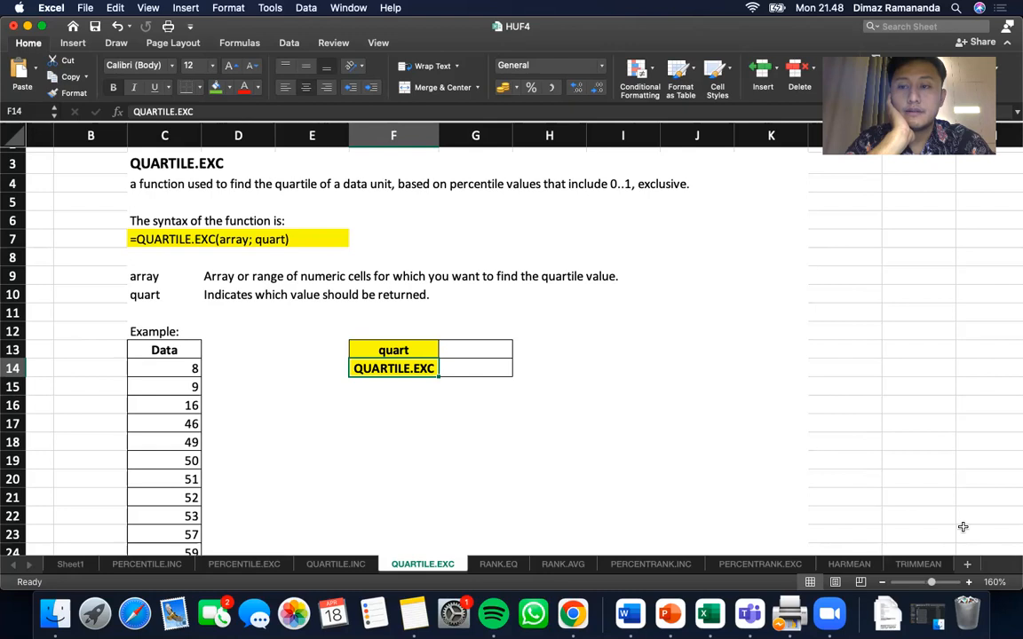
scroll(962, 527, "down", 3)
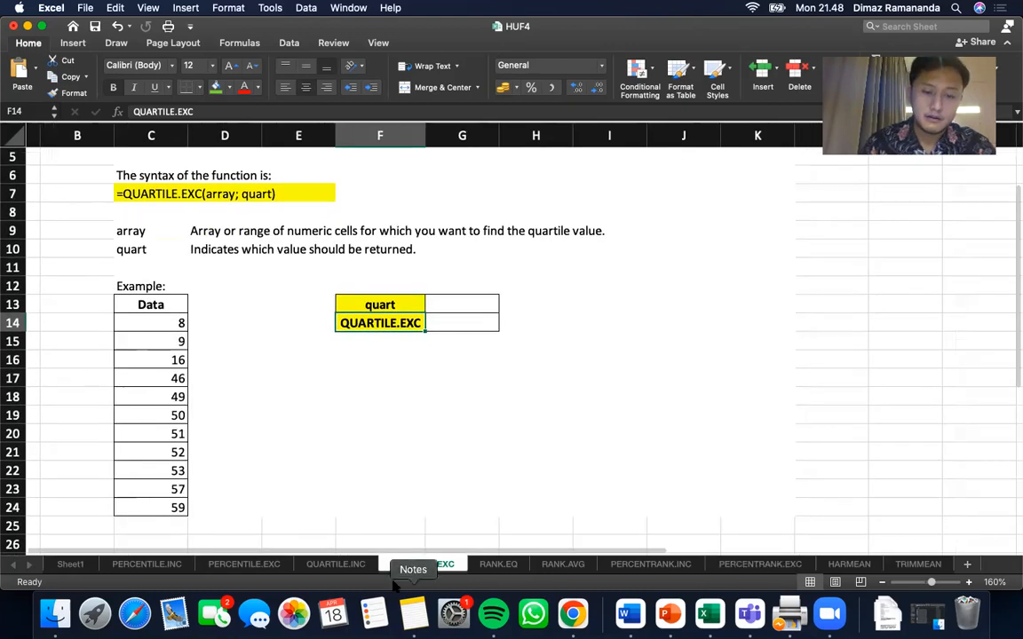
left_click(336, 565)
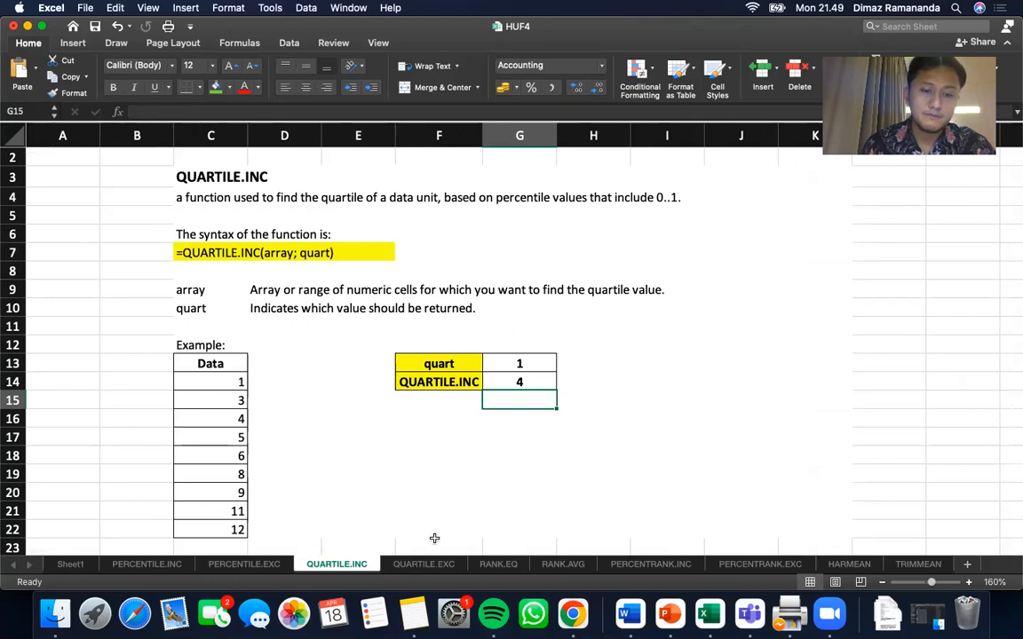
left_click(423, 565)
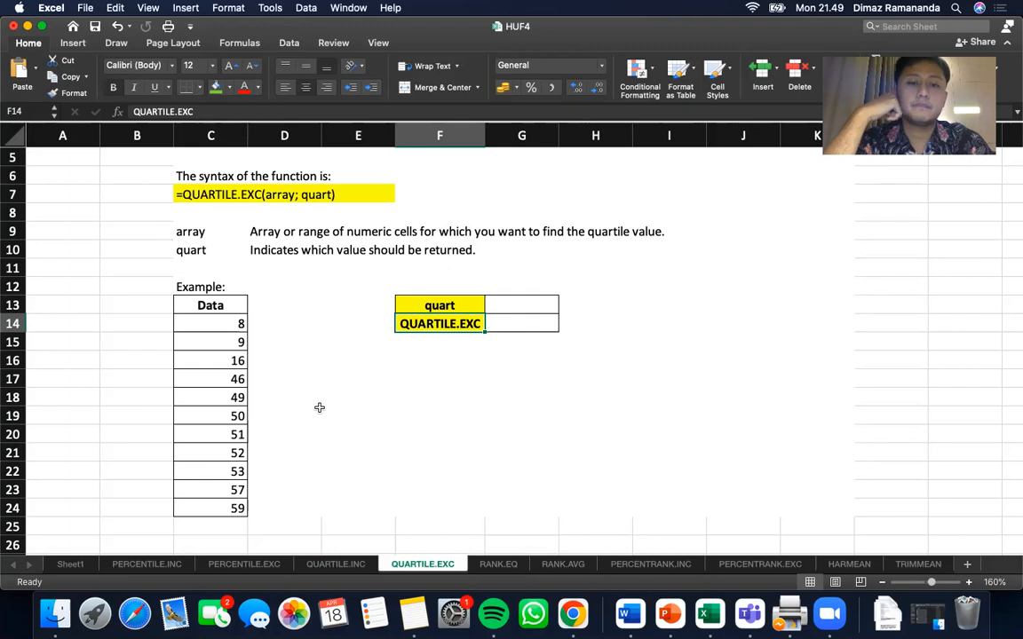
- Set the quart value in cell G13 of the QUARTILE.EXC sheet to 0,5
scroll(517, 307, "up", 3)
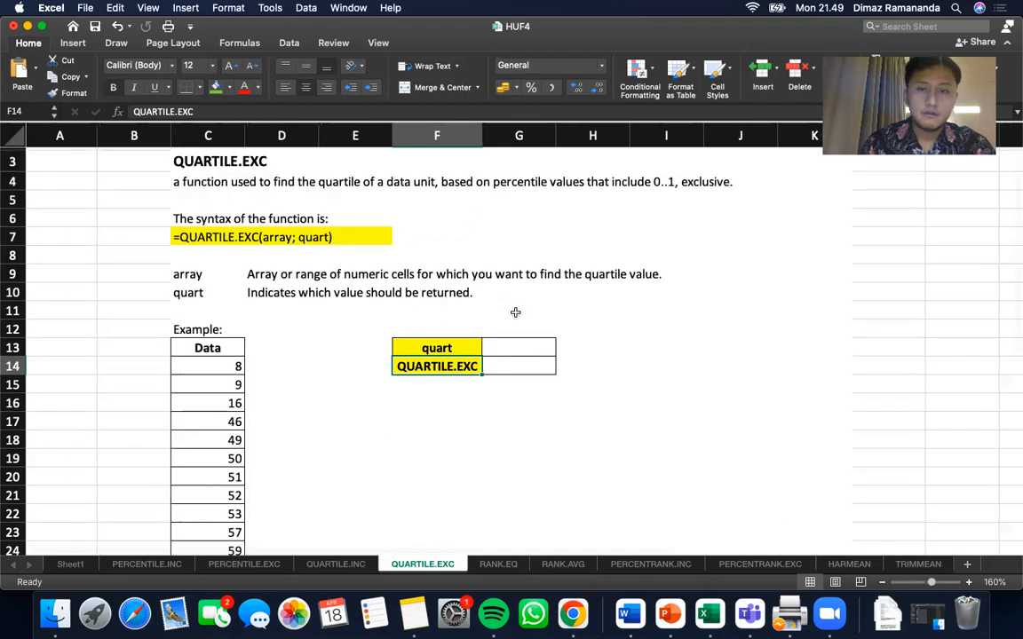
left_click(519, 382)
type("0,5")
key("Return")
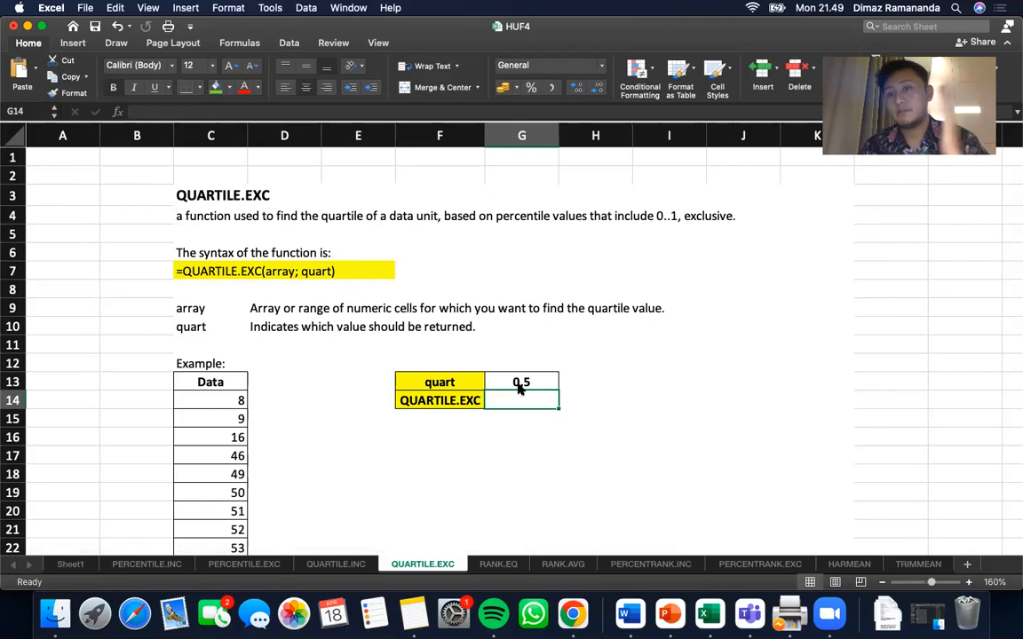
- Enter the formula =QUARTILE.EXC(C14:C24;G13) in cell G14 of the QUARTILE.EXC sheet
scroll(519, 388, "down", 2)
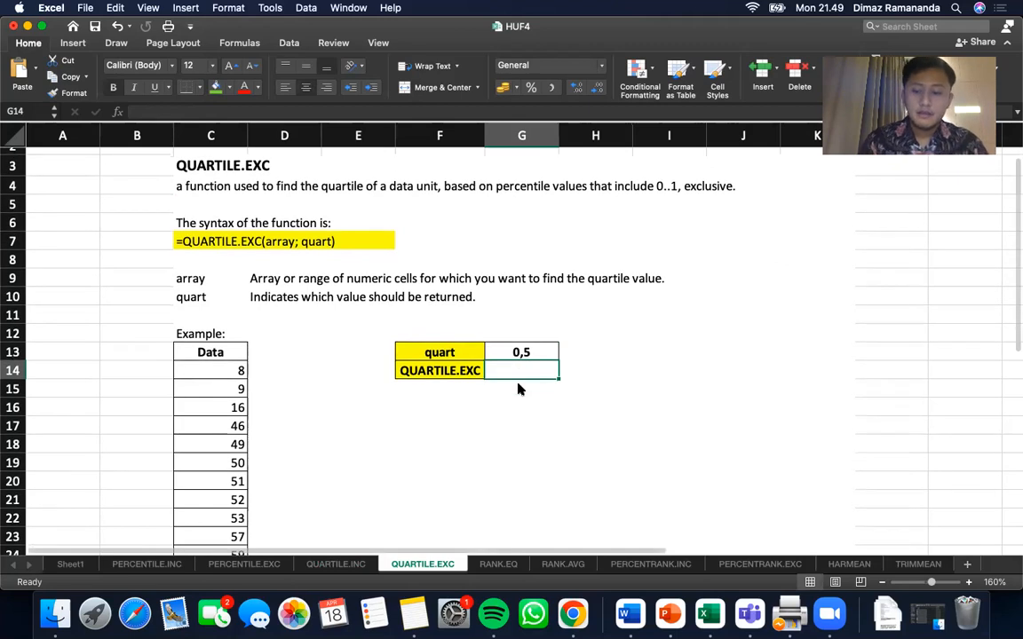
type("=")
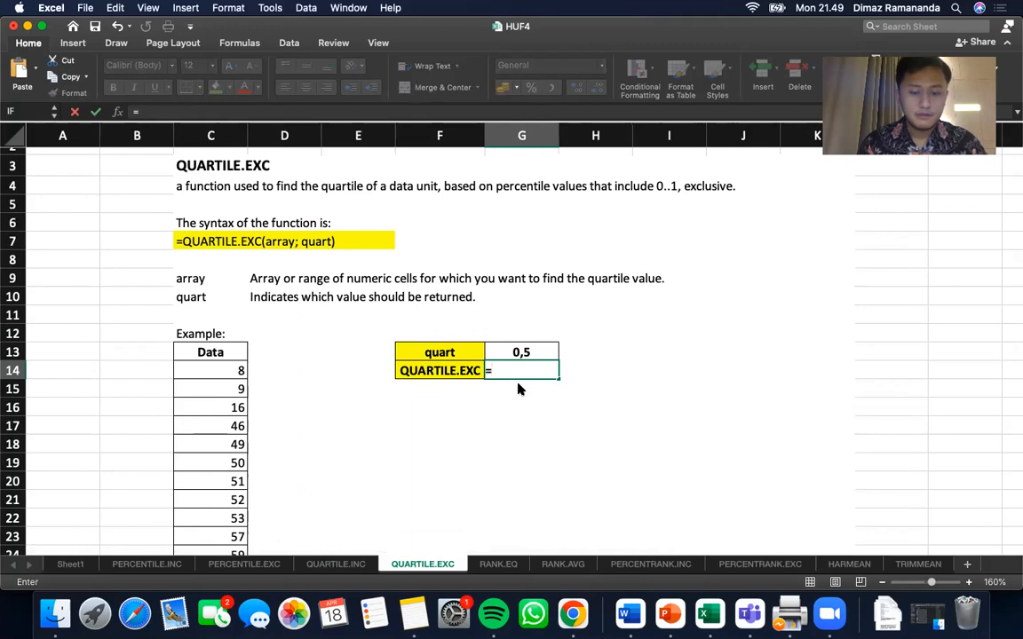
type("Q")
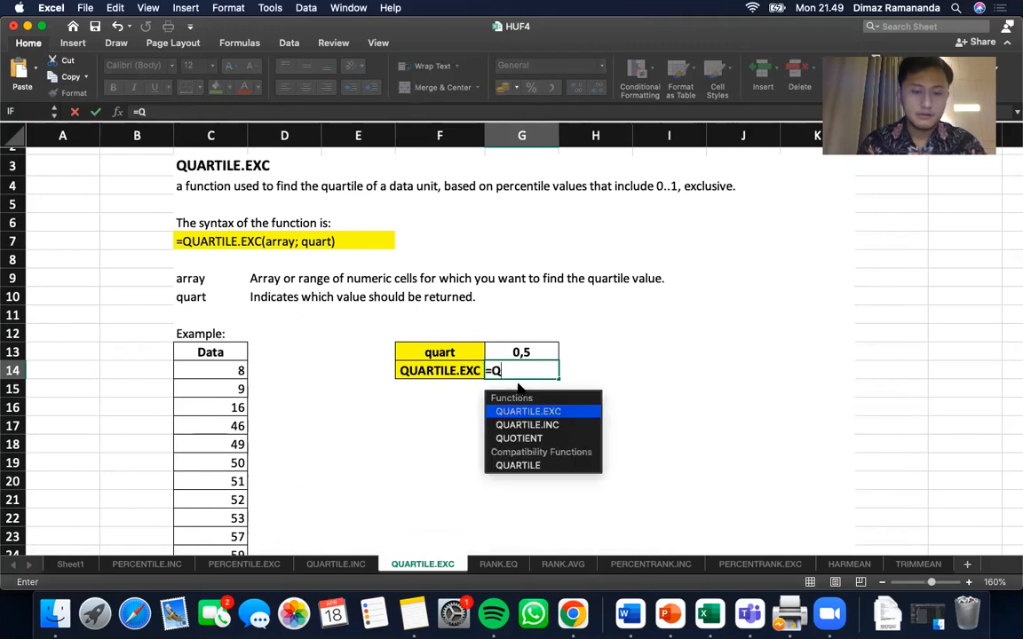
type("UARTILE.EXC(")
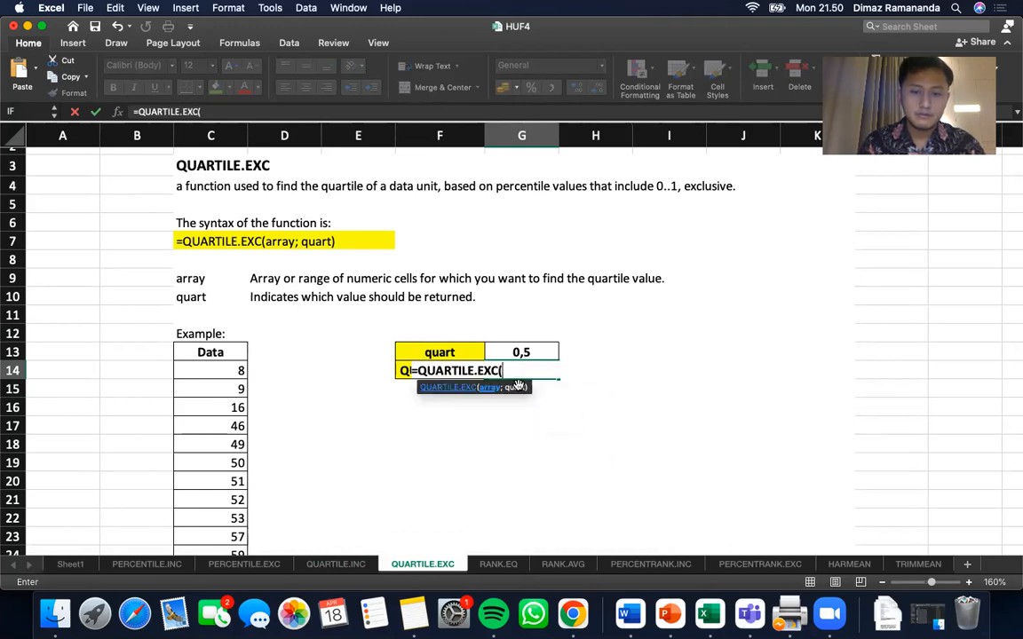
scroll(228, 373, "down", 3)
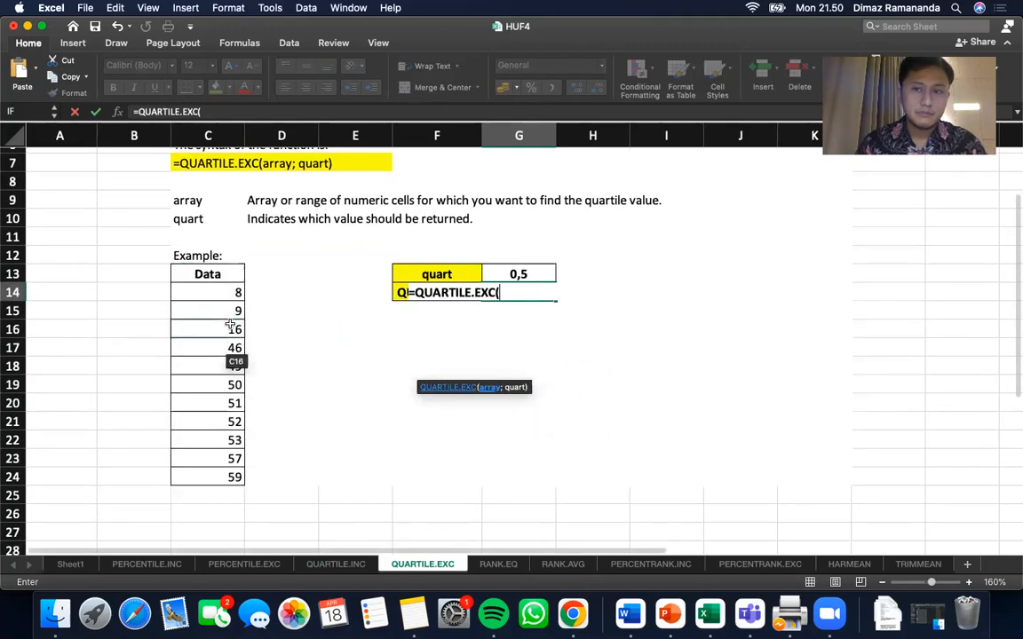
left_click_drag(225, 292, 217, 473)
type(";")
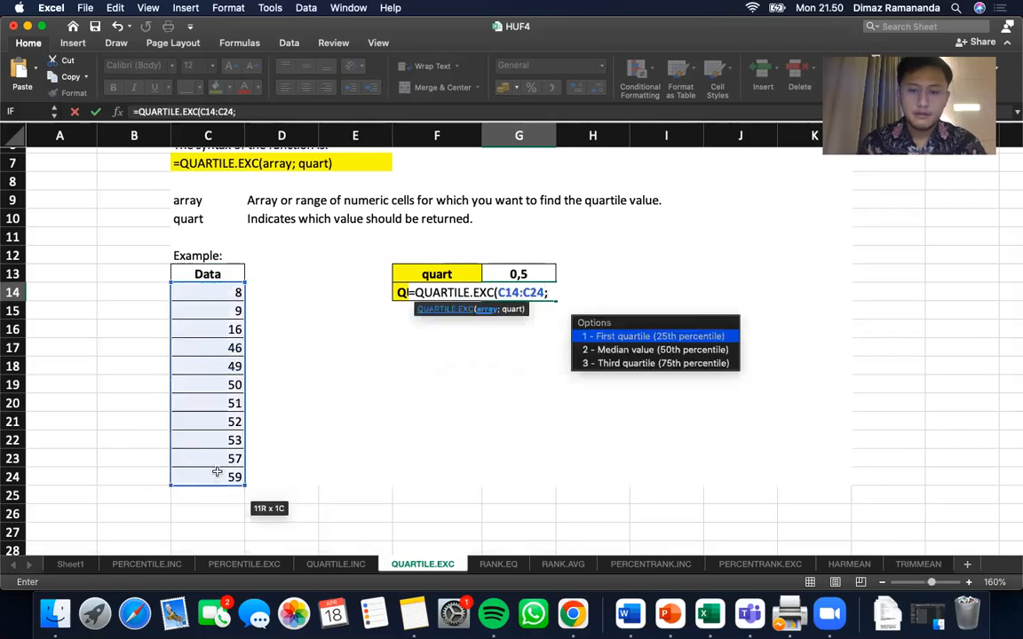
left_click(541, 273)
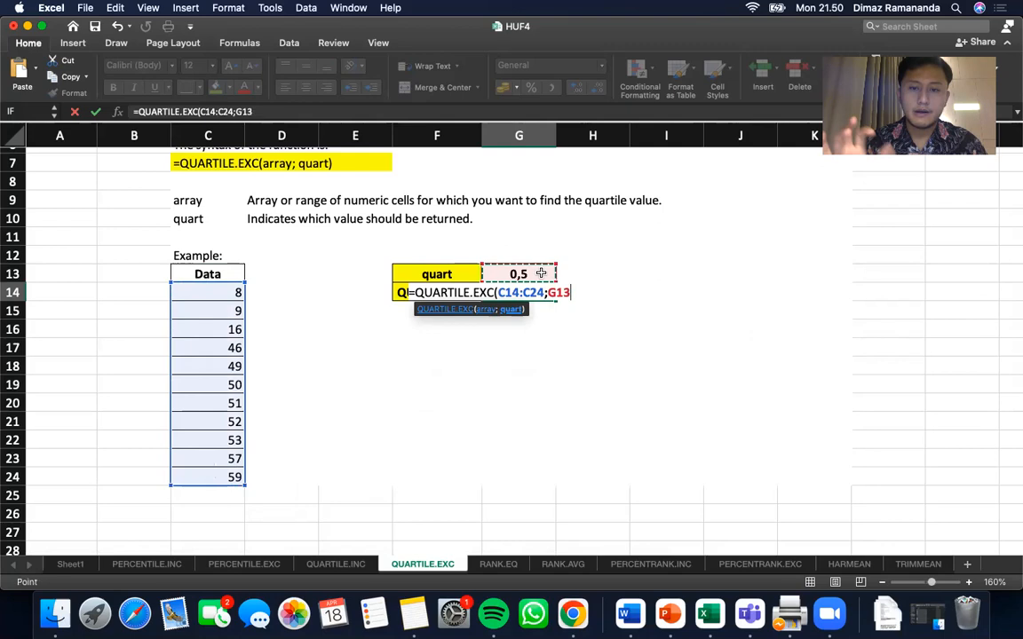
type(")")
key("Return")
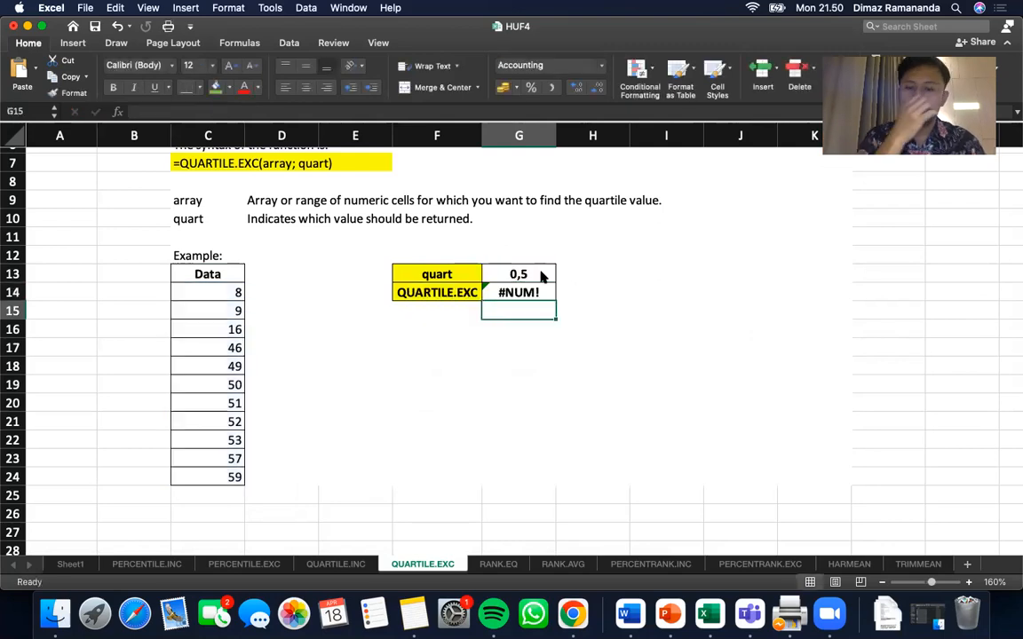
- Change the quart value in cell G13 of the QUARTILE.EXC sheet to 1
left_click(533, 275)
type("1")
key("Return")
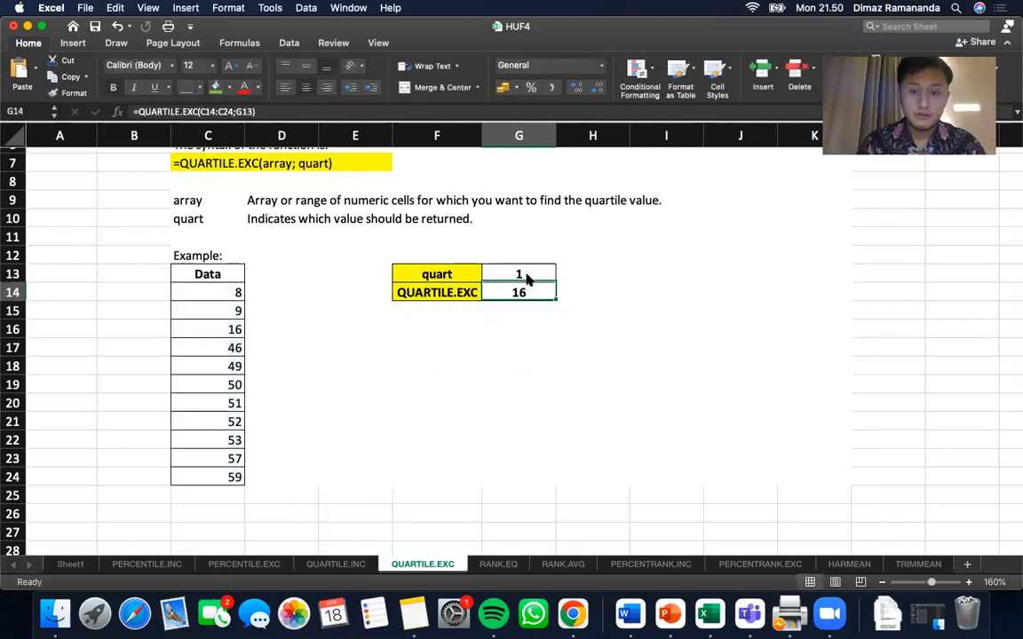
- Try a quart value of 0 in cell G13 of the QUARTILE.EXC sheet and restore it to 1
scroll(526, 278, "up", 4)
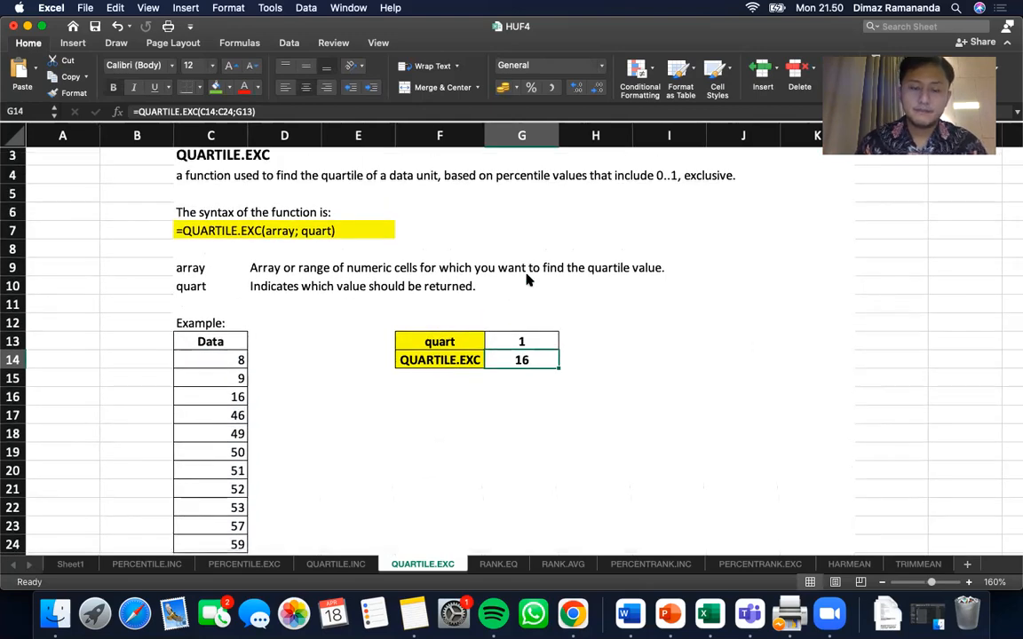
left_click(524, 341)
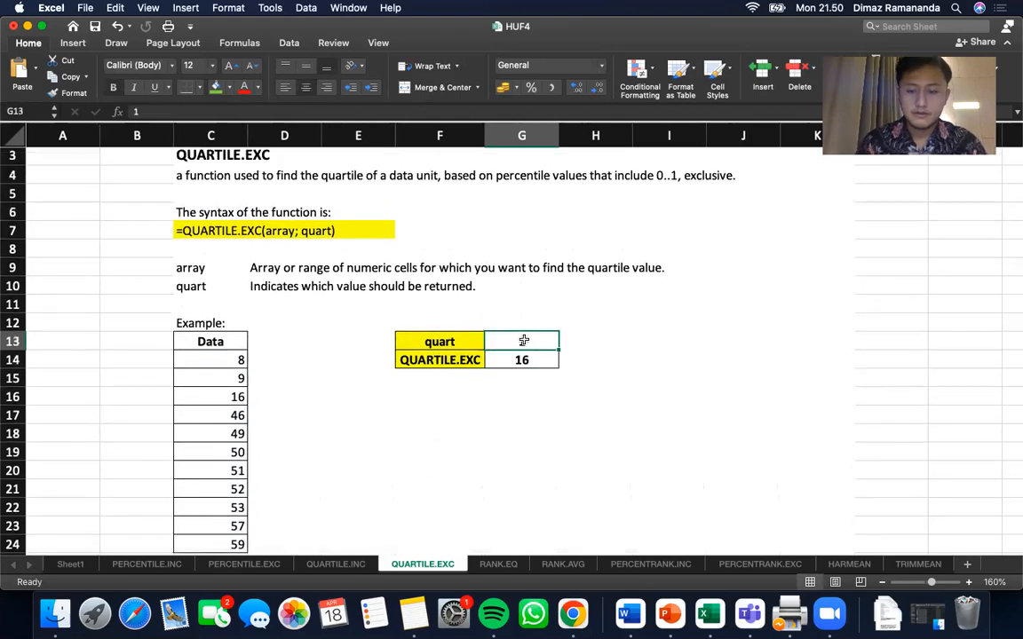
type("0")
key("Return")
left_click(524, 342)
type("1")
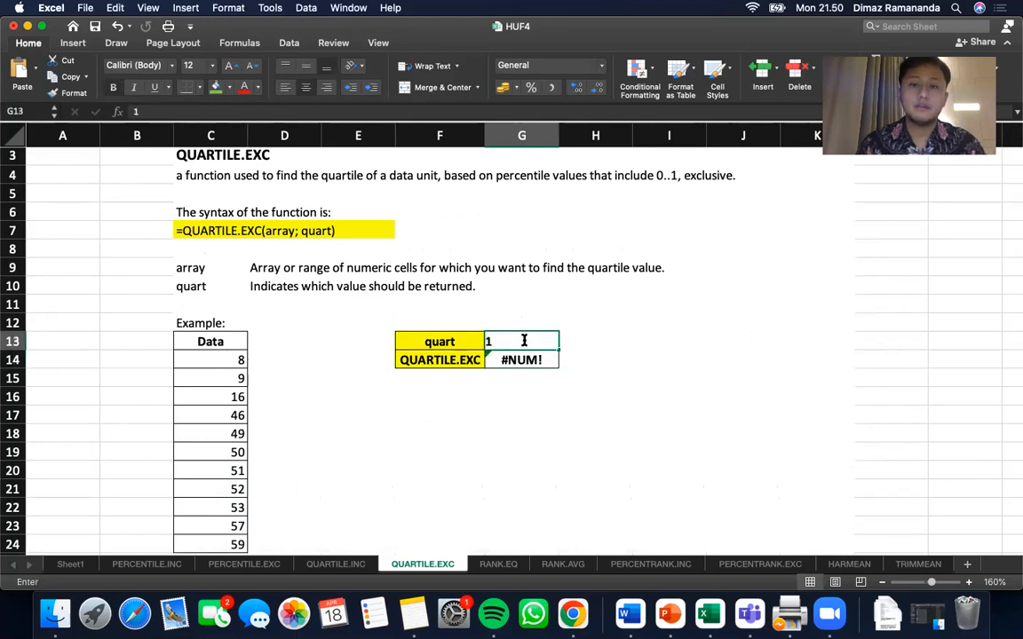
key("Return")
- Review the quart value in G13 and the QUARTILE.EXC formula in G14 against the example data and function description
scroll(392, 376, "down", 3)
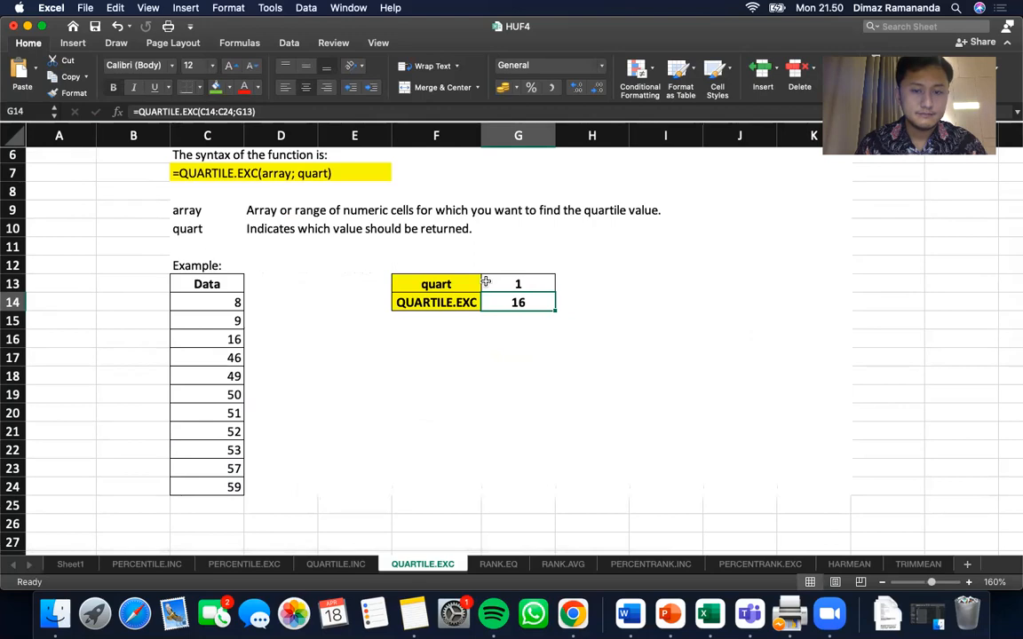
left_click(527, 280)
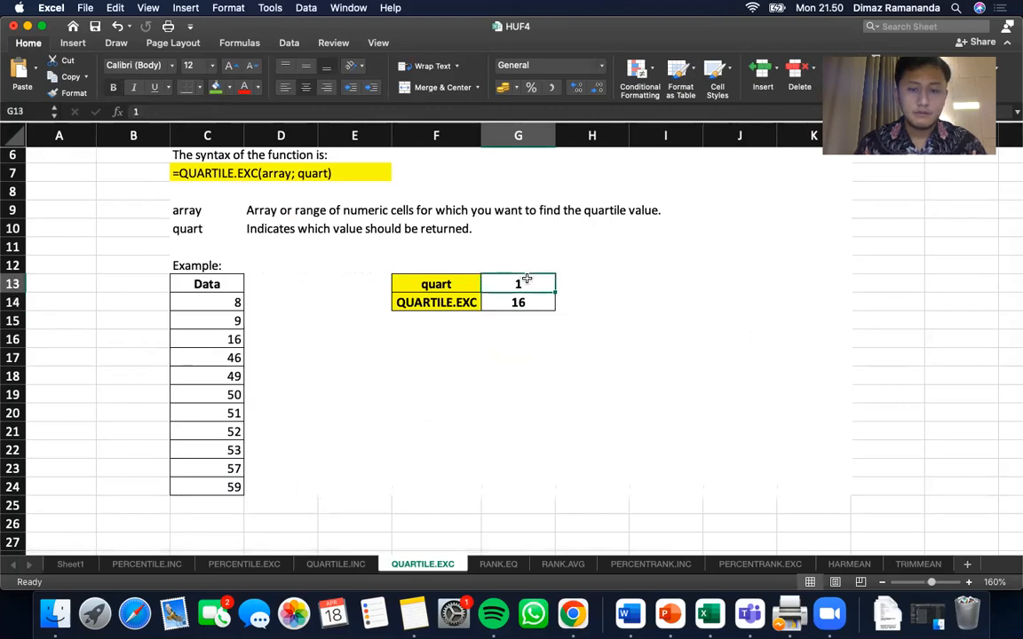
scroll(524, 274, "up", 2)
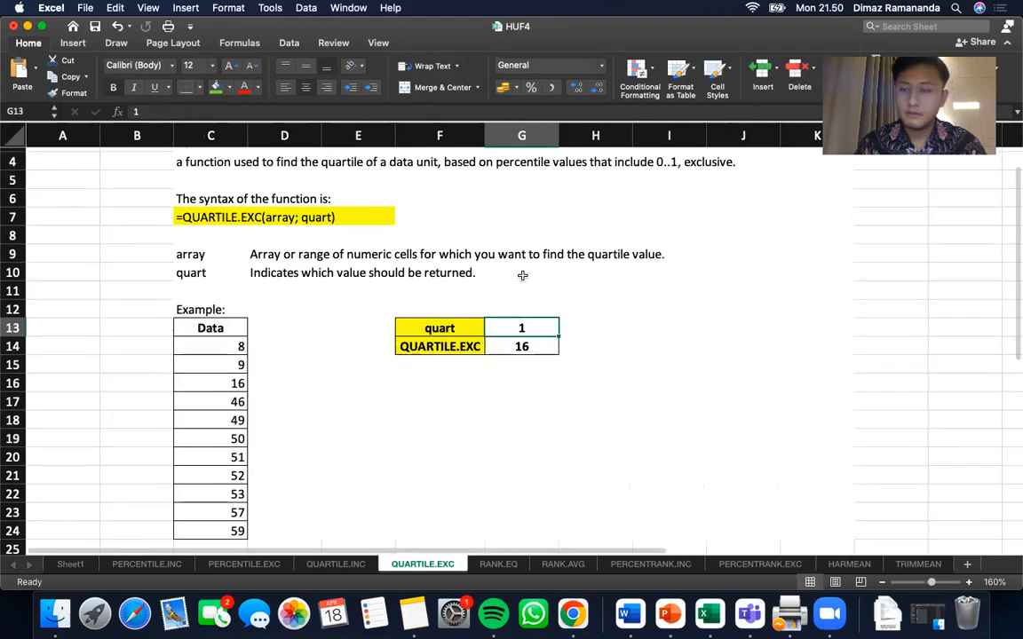
scroll(523, 275, "down", 2)
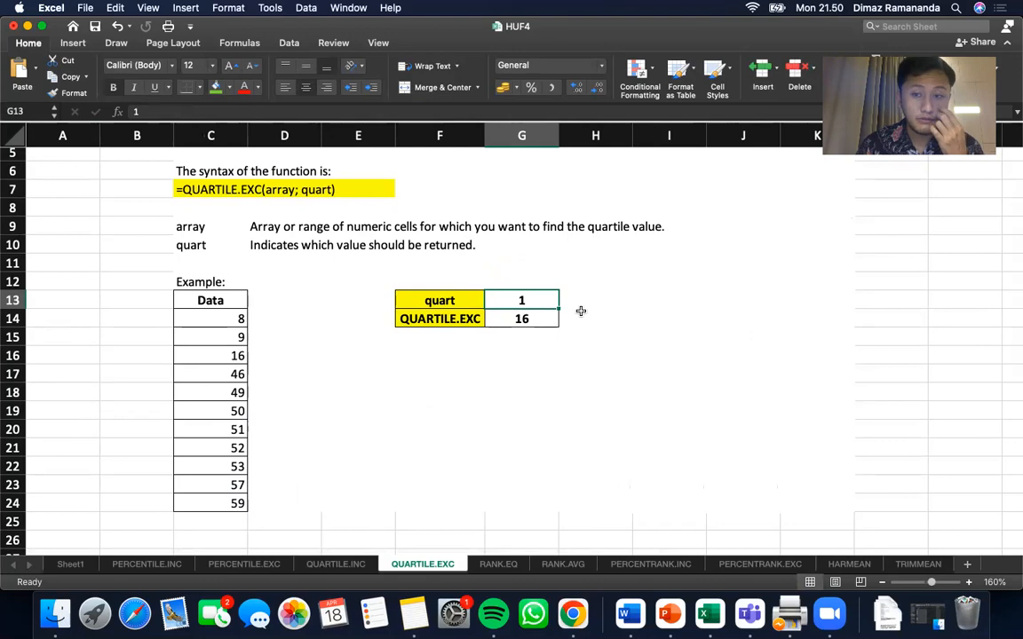
left_click(523, 320)
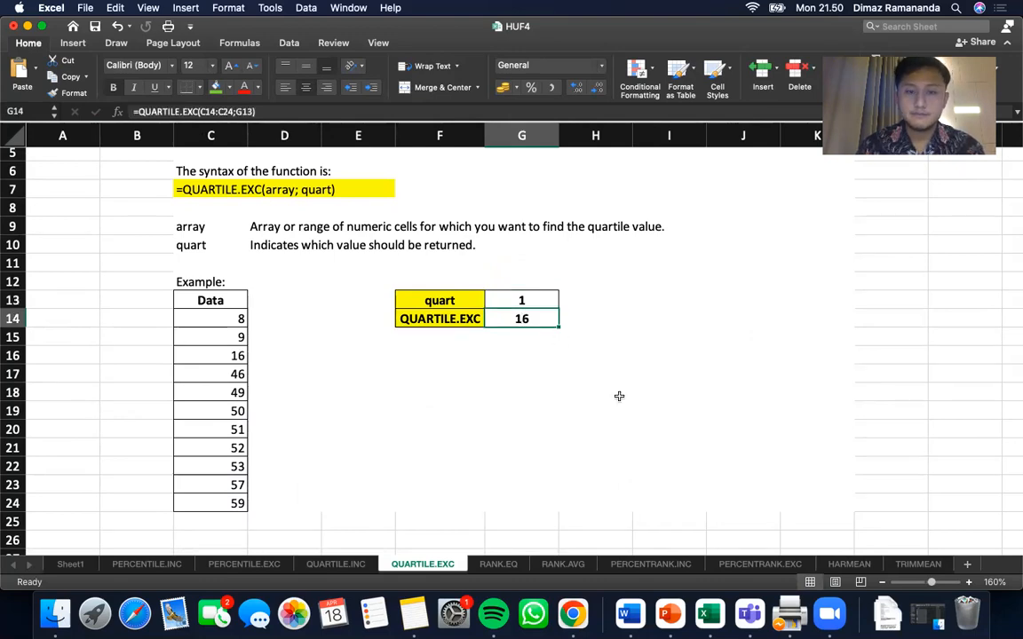
scroll(619, 396, "up", 2)
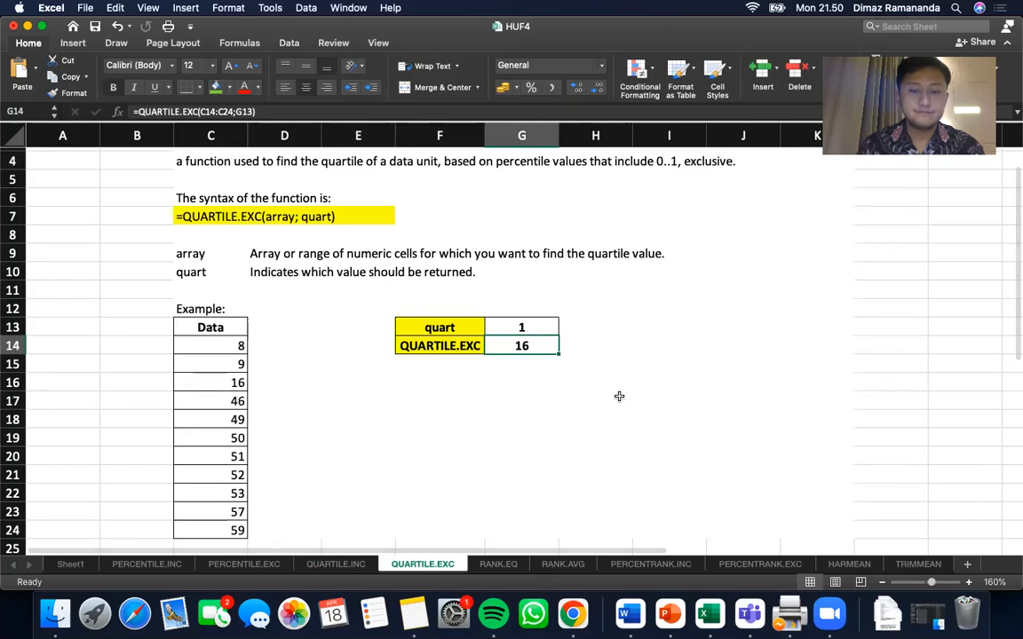
scroll(619, 396, "up", 2)
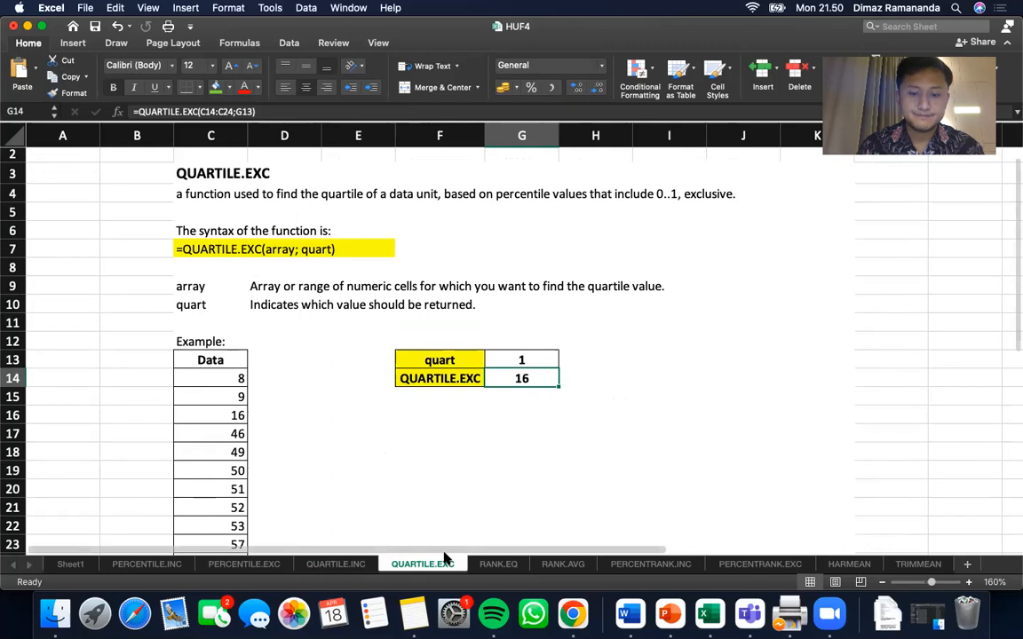
- Open the RANK.EQ sheet at 170% zoom and examine the function's syntax, argument descriptions and example data
left_click(494, 564)
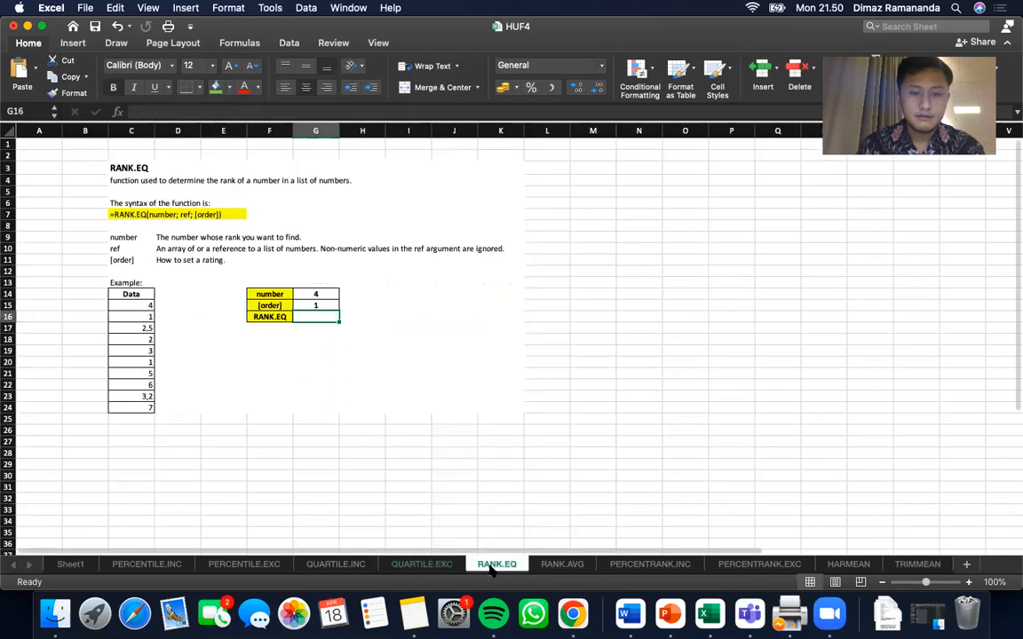
left_click(968, 582)
left_click(968, 582)
left_click(968, 582)
left_click(968, 582)
left_click(968, 582)
left_click(968, 582)
left_click(968, 582)
scroll(919, 502, "down", 2)
scroll(919, 502, "right", 1)
scroll(919, 502, "right", 1)
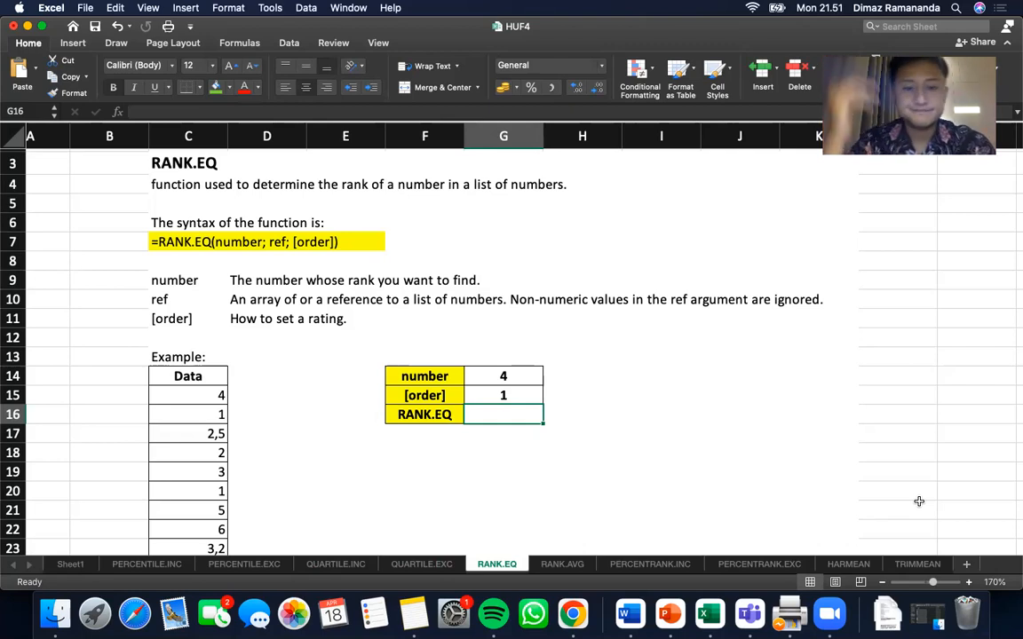
scroll(450, 386, "down", 3)
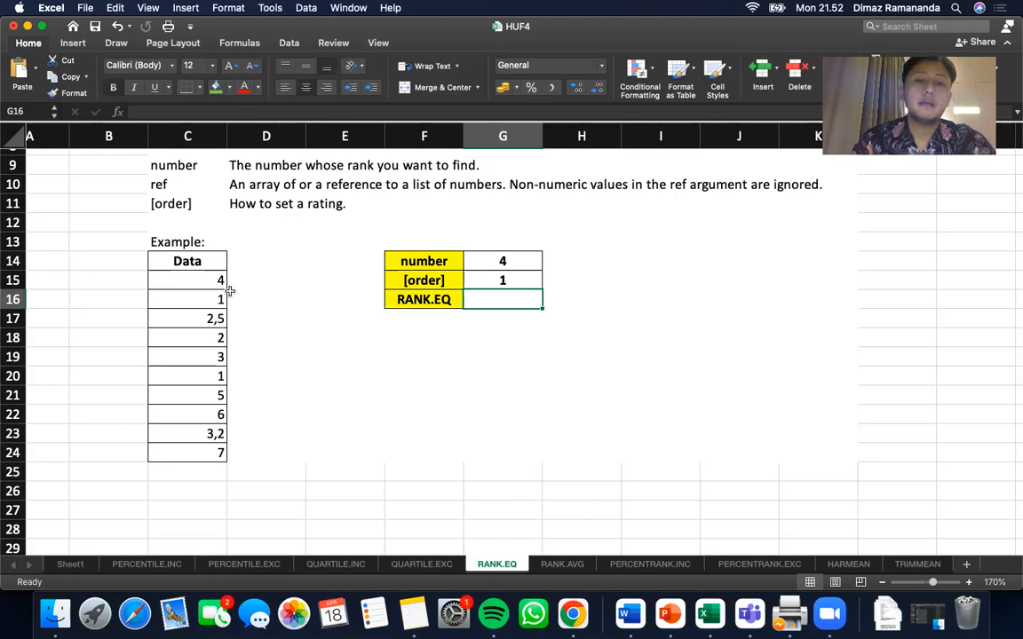
- Begin a RANK.EQ formula in cell G16 of the RANK.EQ sheet
type("=")
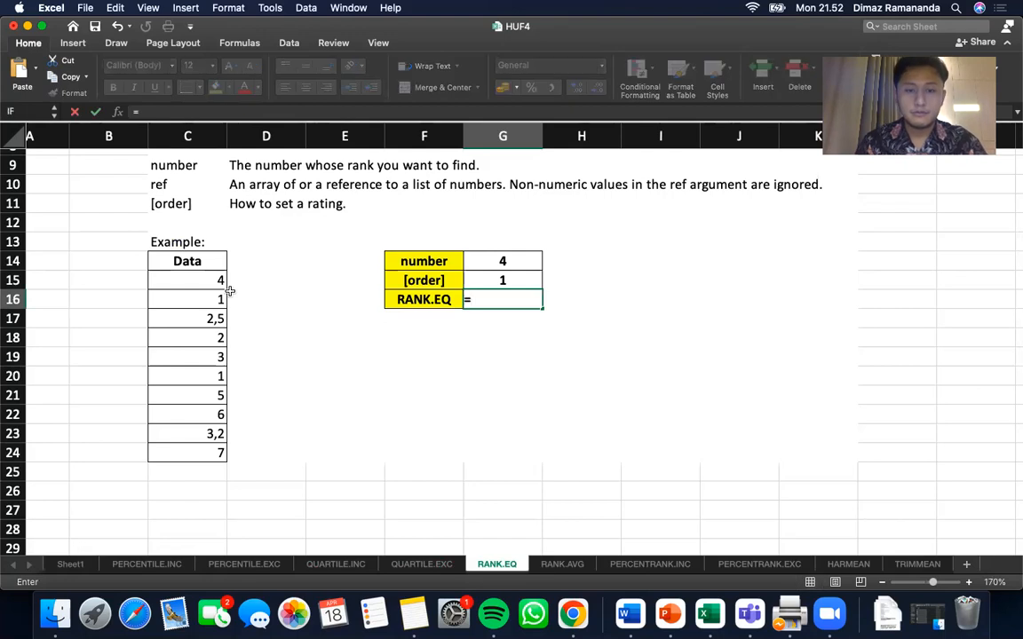
type("RAN")
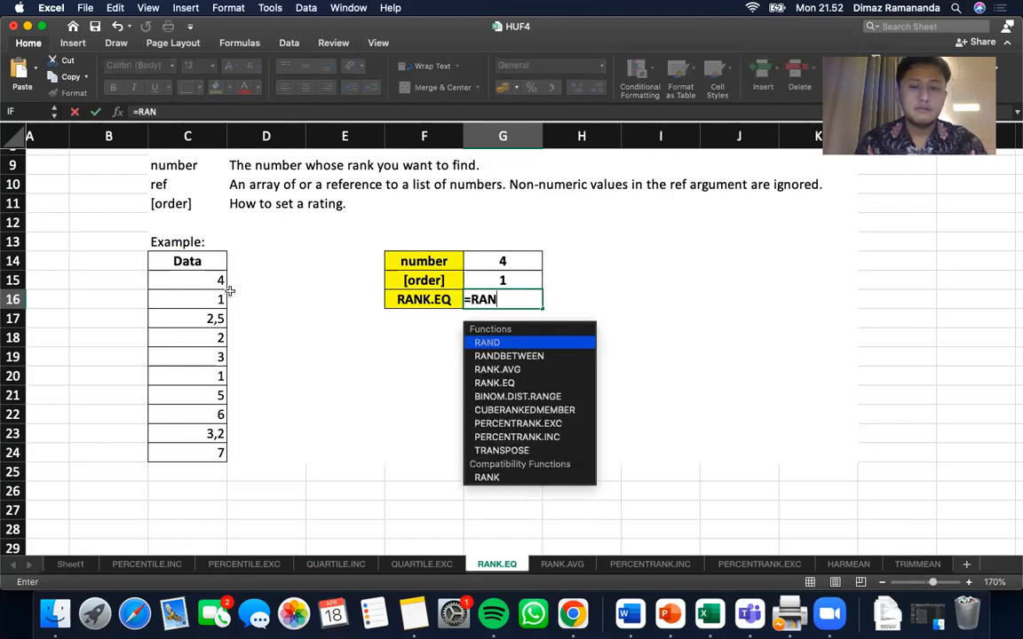
type("K.EQ(")
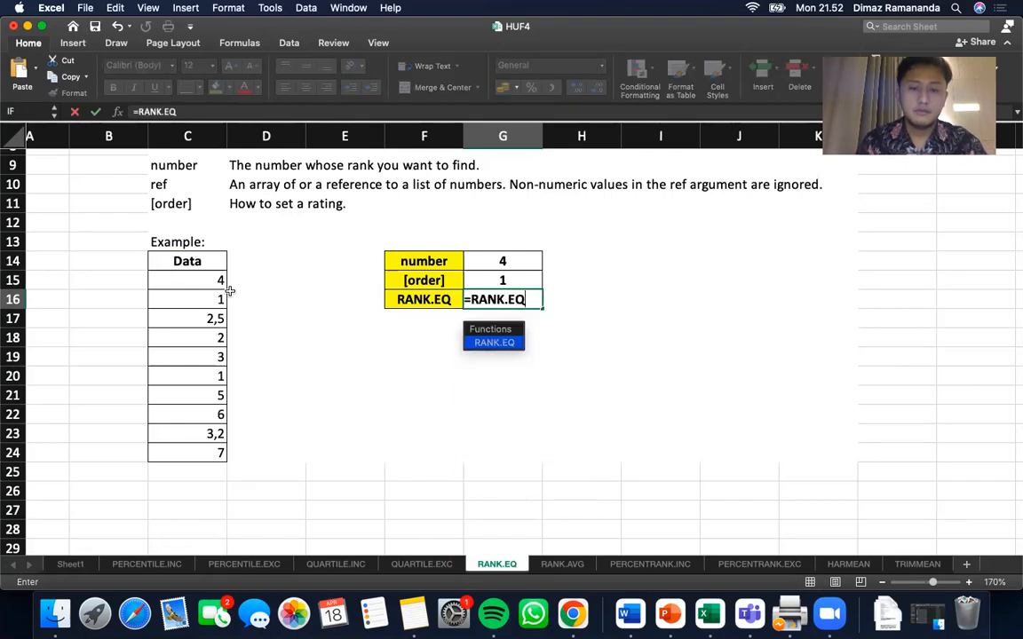
left_click_drag(203, 283, 199, 451)
key("BackSpace")
key("BackSpace")
key("BackSpace")
key("BackSpace")
key("BackSpace")
key("BackSpace")
key("BackSpace")
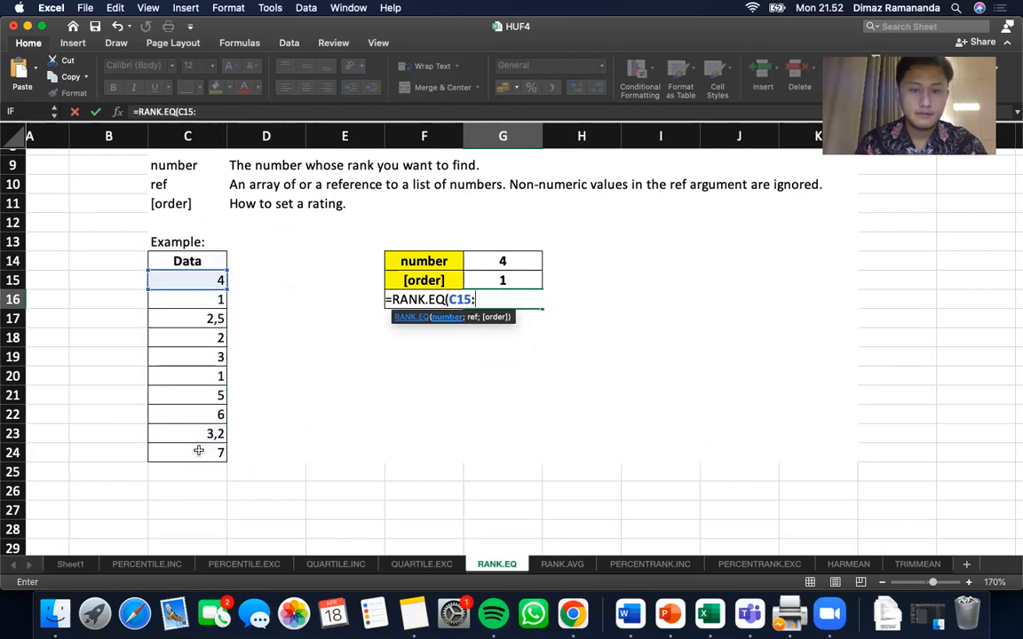
- Add cell G14 as the number argument and range C15:C24 as the ref argument of the RANK.EQ formula
scroll(199, 452, "up", 5)
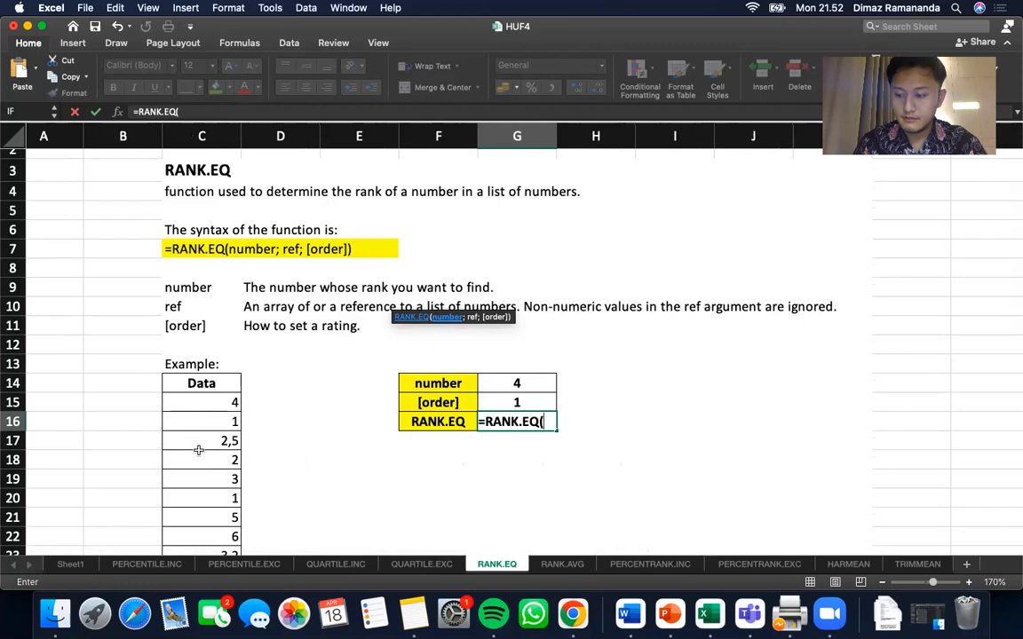
left_click(501, 381)
type(";")
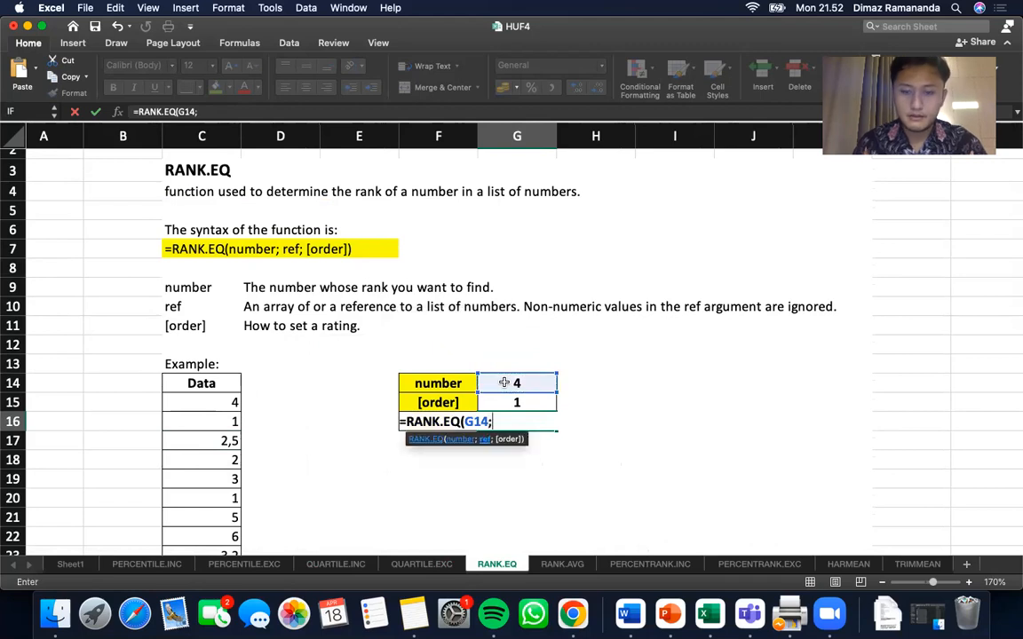
scroll(346, 359, "down", 2)
scroll(347, 358, "down", 2)
left_click_drag(176, 321, 187, 494)
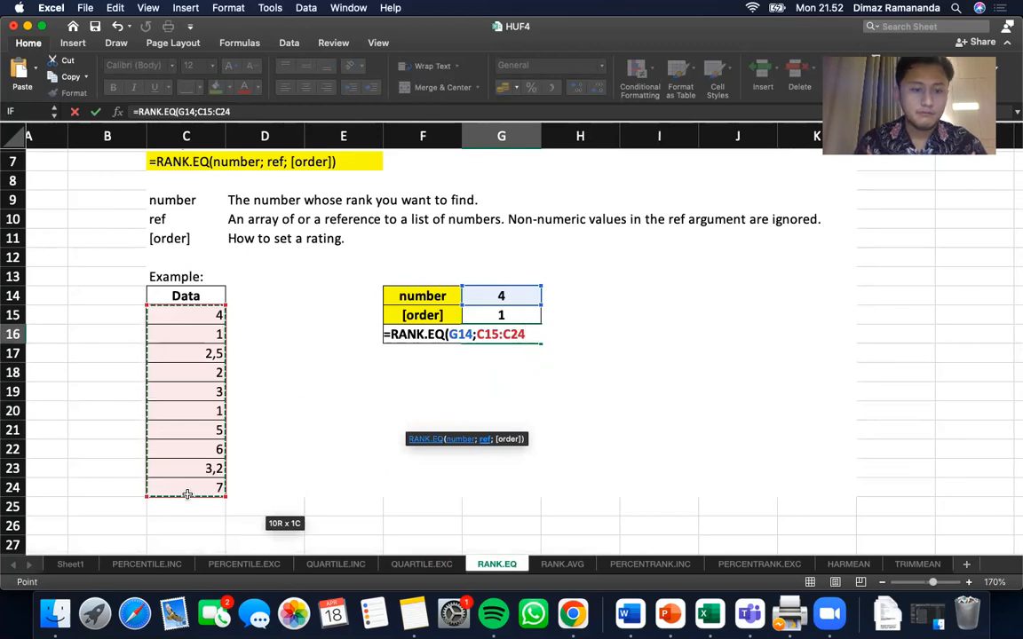
type(";")
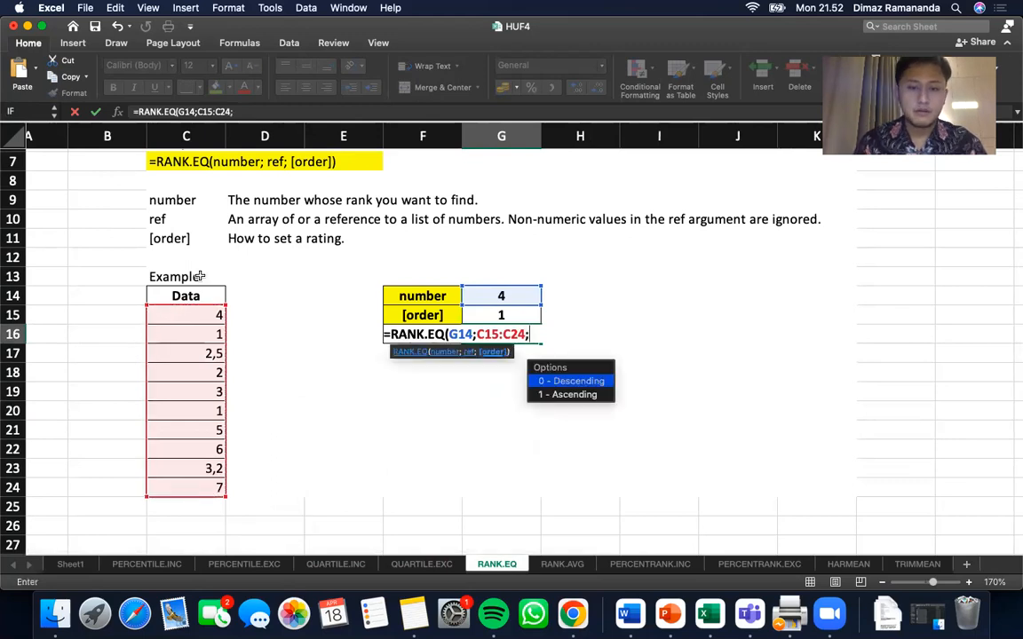
left_click(492, 318)
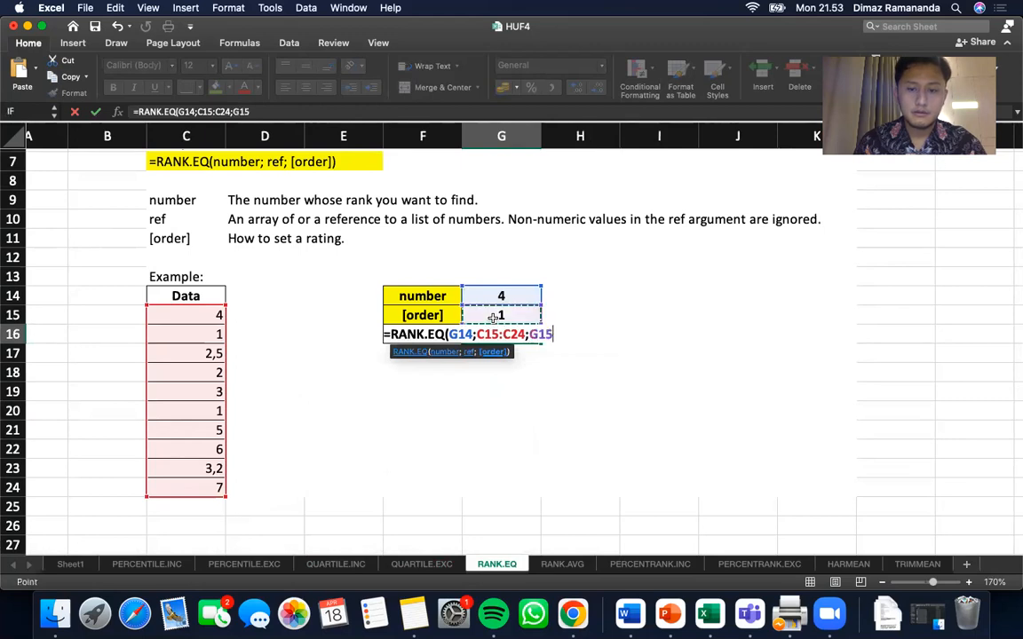
type(")")
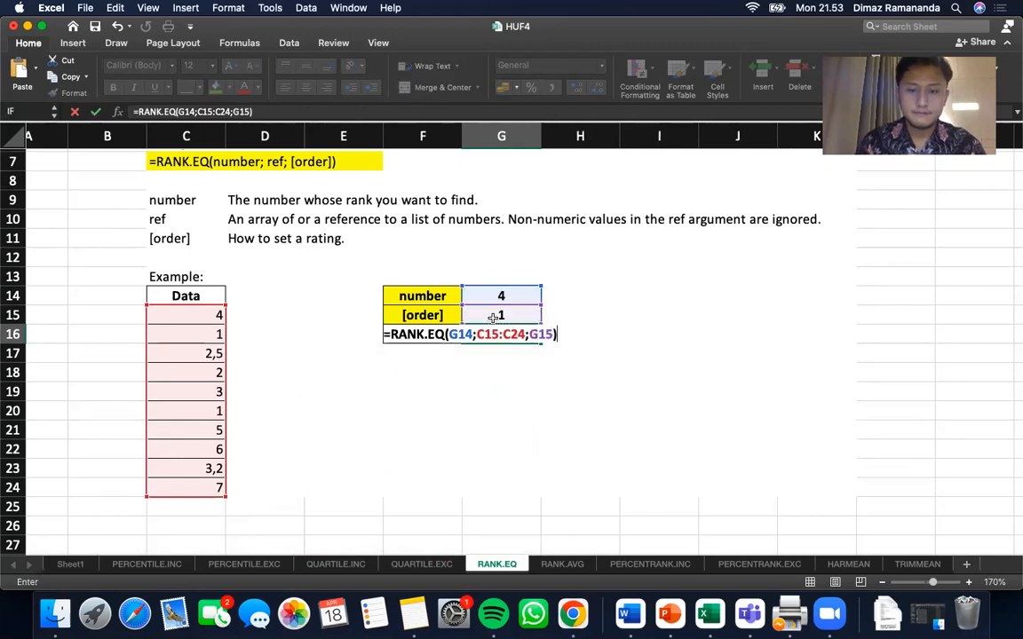
key("BackSpace")
key("BackSpace")
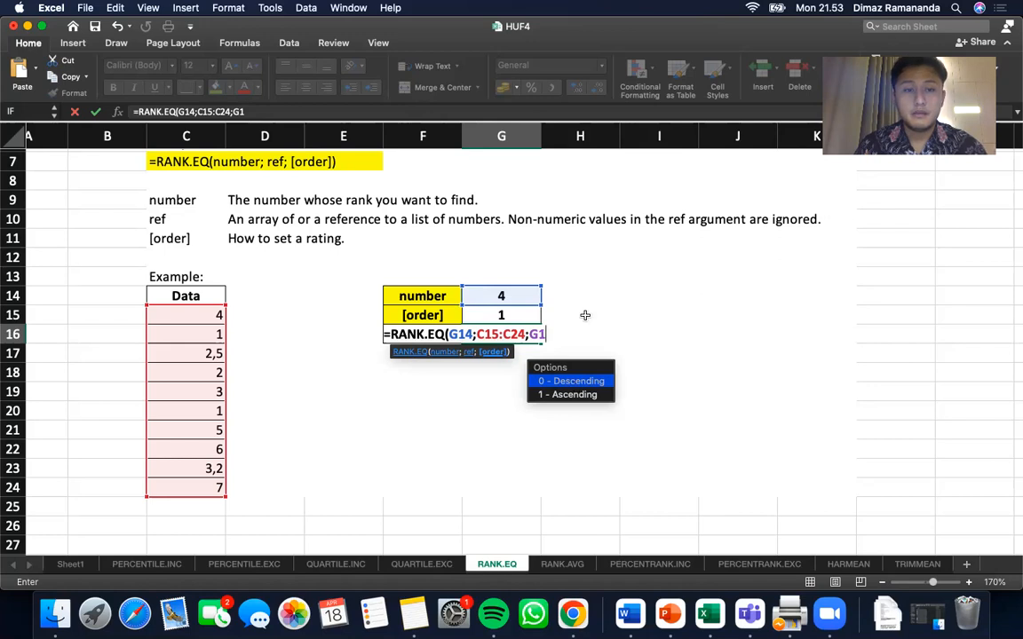
scroll(585, 315, "up", 5)
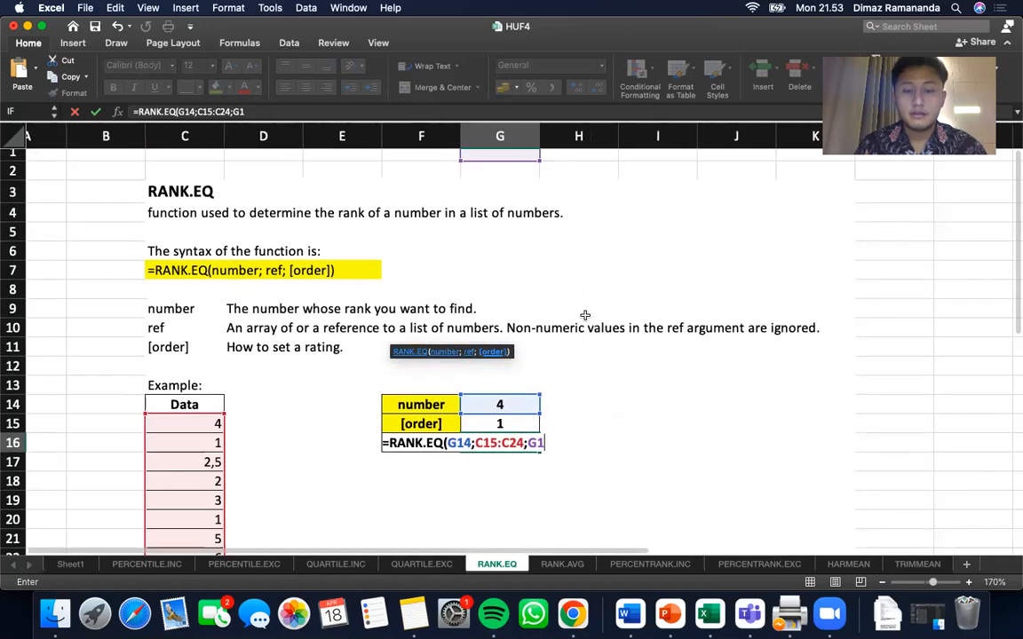
left_click(544, 443)
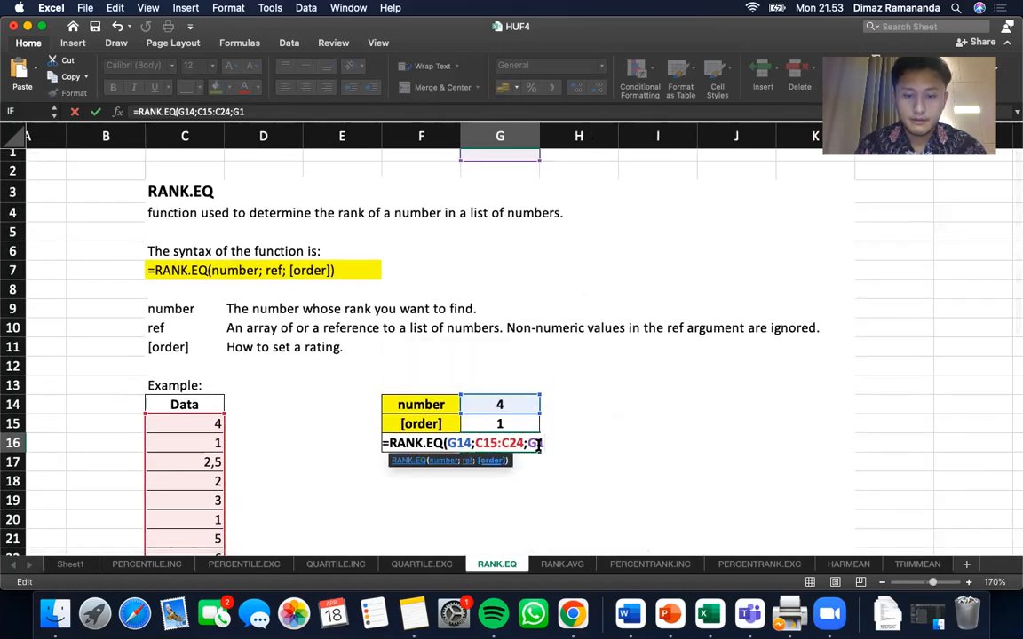
key("BackSpace")
key("BackSpace")
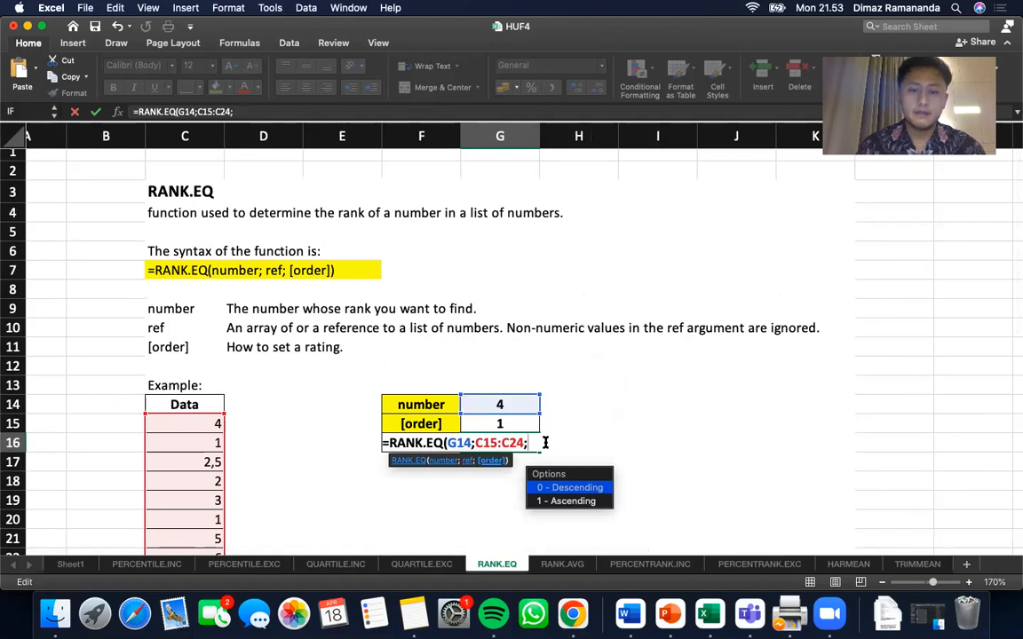
- Complete the formula in G16 with the ascending order value 1, giving =RANK.EQ(G14;C15:C24;1)
type("1")
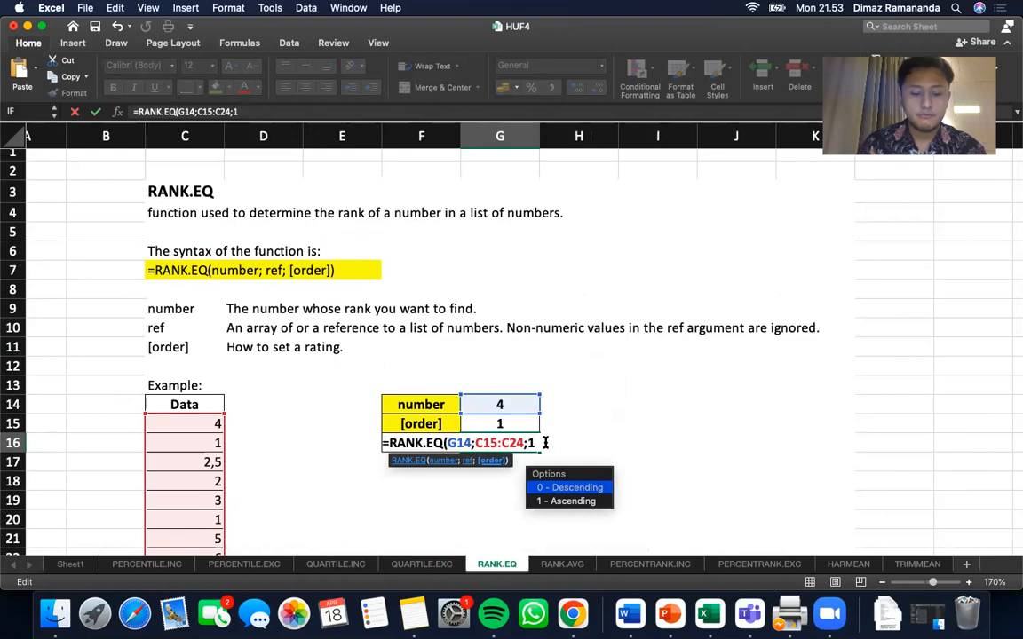
type("_")
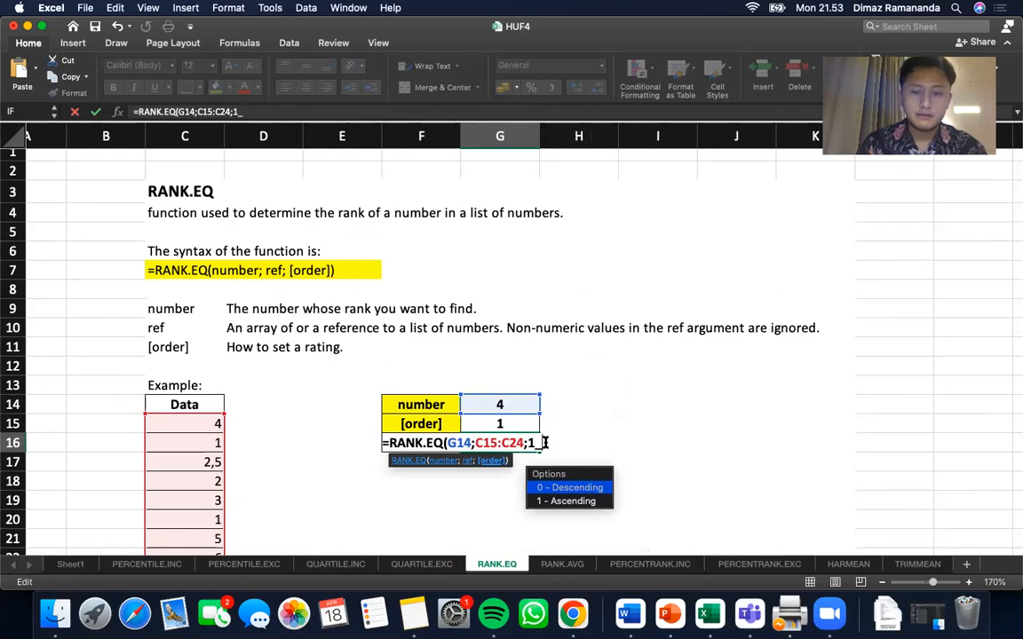
type(")")
key("Return")
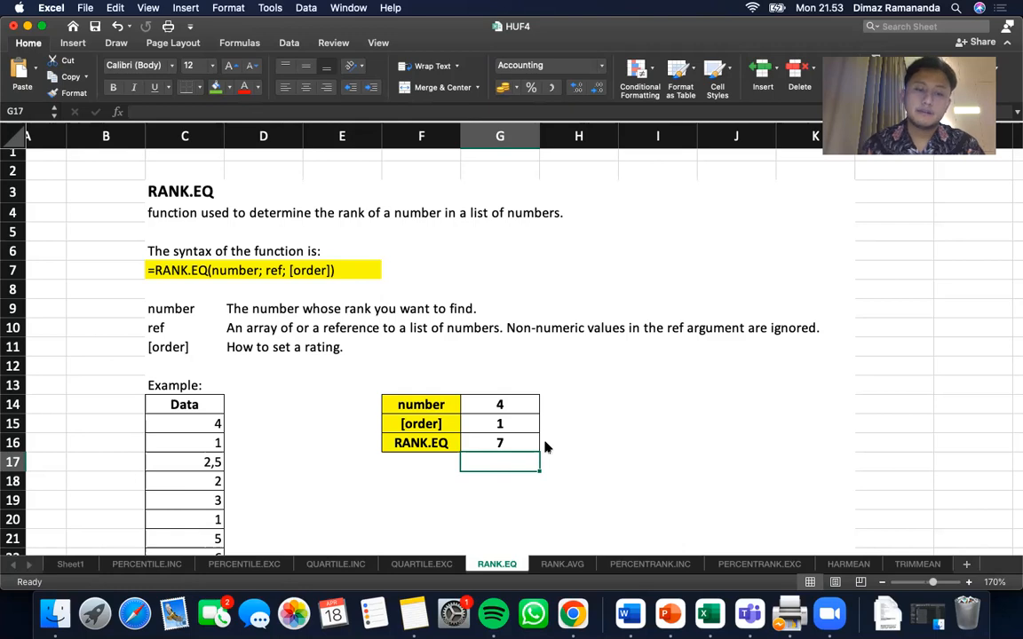
scroll(546, 447, "down", 4)
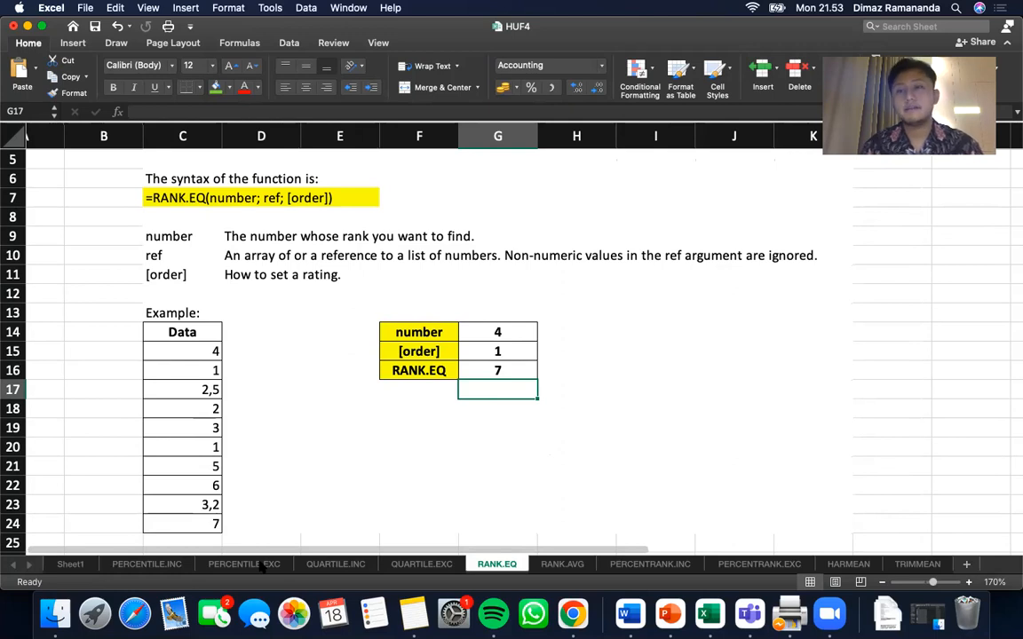
- Open the RANK.AVG sheet at 150% zoom and examine its syntax and example data, comparing it with the RANK.EQ sheet
left_click(554, 568)
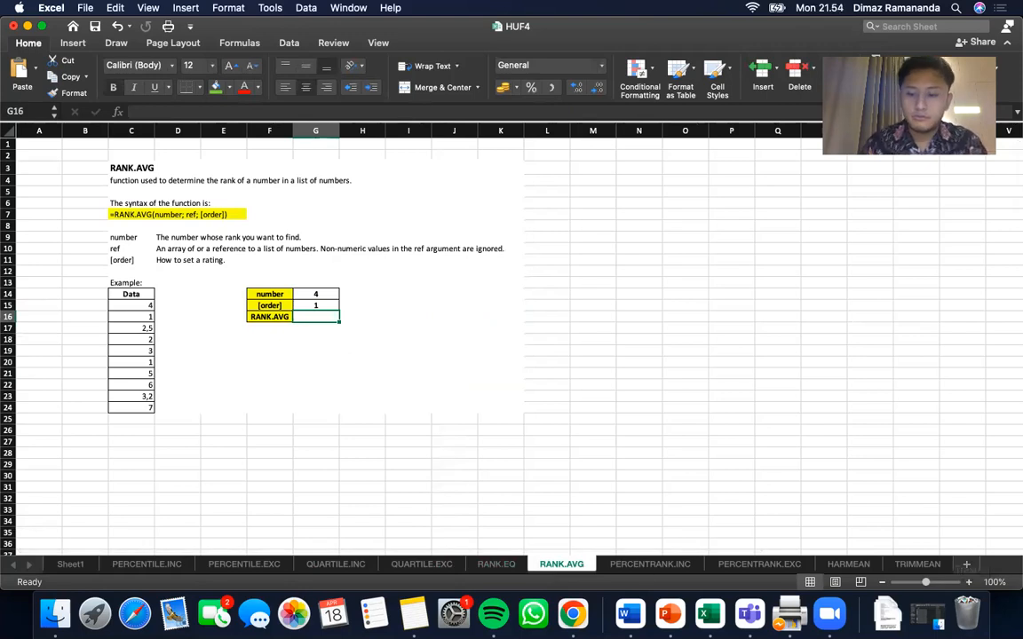
left_click(968, 581)
left_click(968, 582)
left_click(968, 582)
left_click(968, 581)
left_click(968, 582)
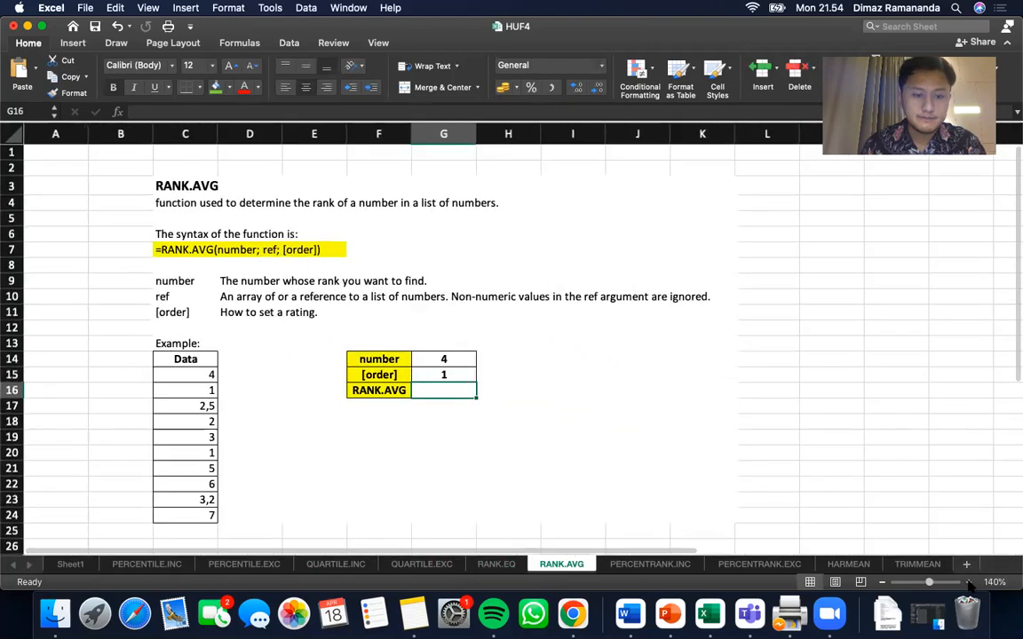
scroll(883, 457, "down", 2)
scroll(884, 458, "up", 1)
scroll(883, 457, "right", 1)
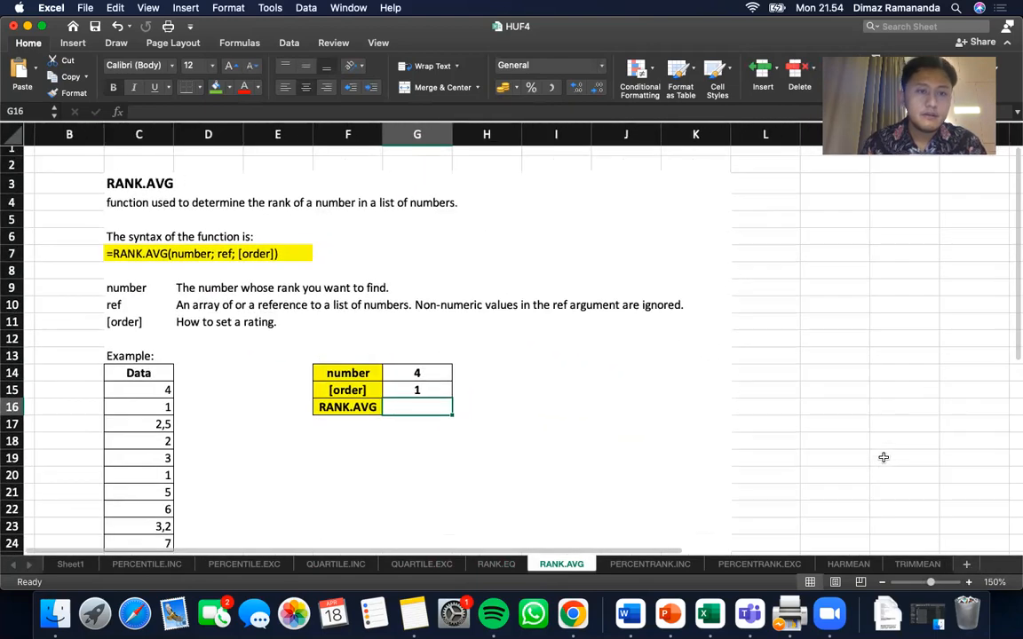
scroll(883, 457, "down", 1)
scroll(884, 457, "right", 1)
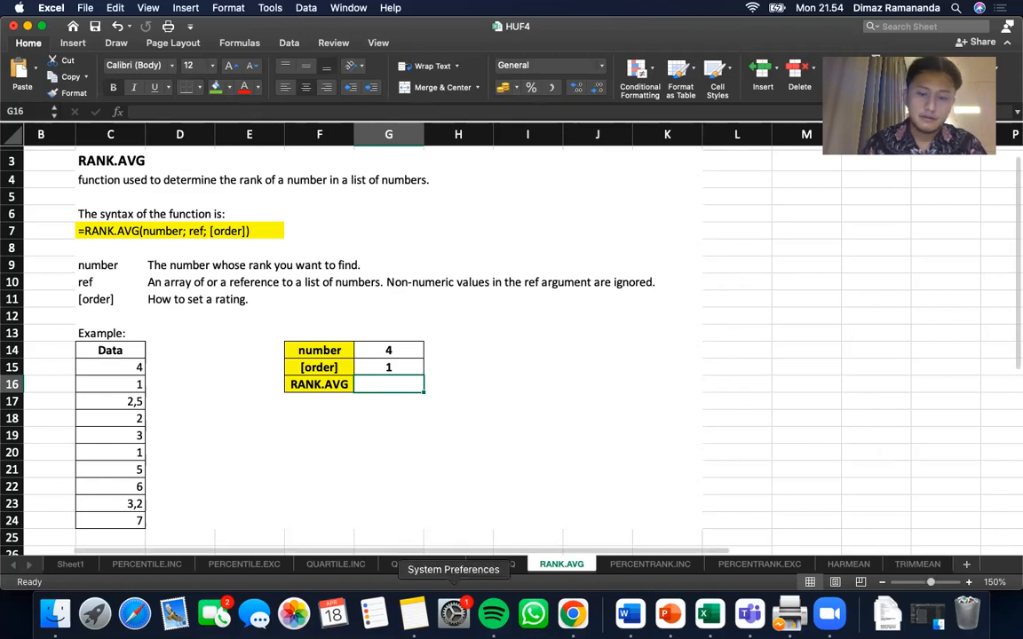
left_click(499, 565)
left_click(562, 565)
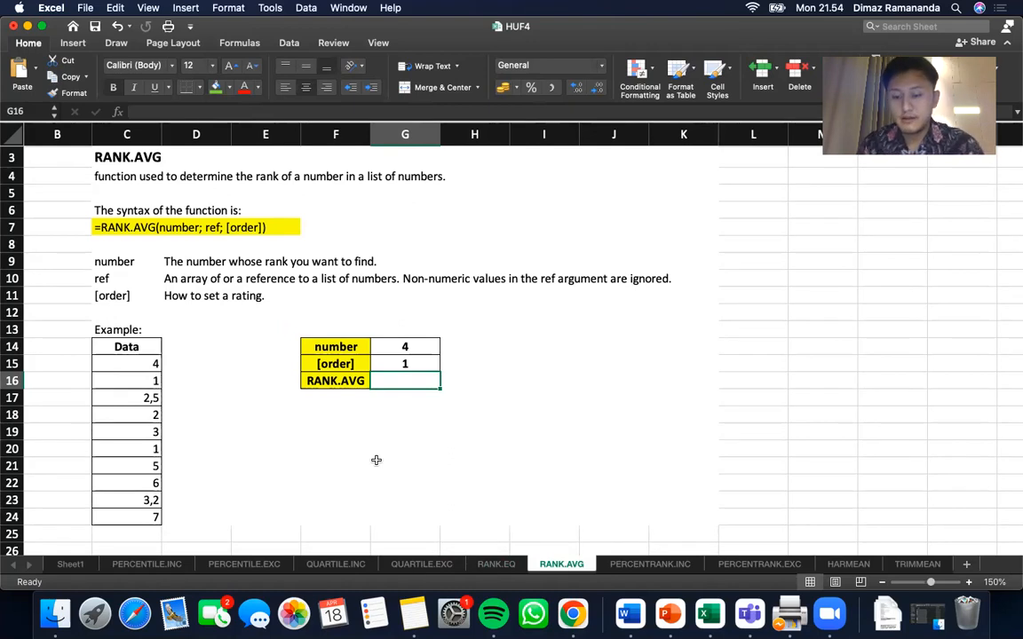
- Enter the formula =RANK.AVG(G14;C15:C24;G15) in cell G16 of the RANK.AVG sheet
type("=")
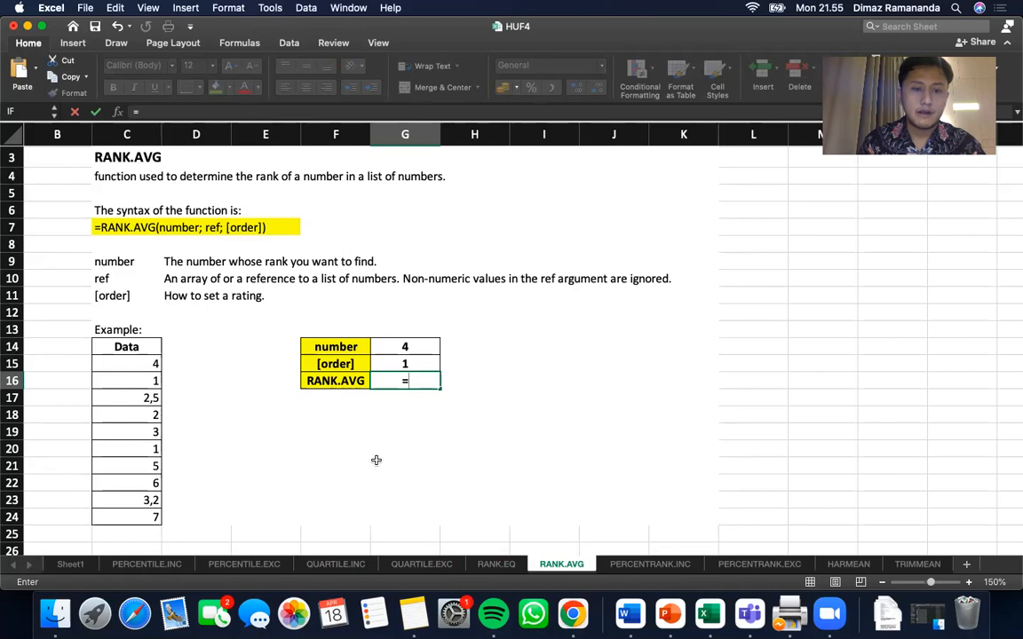
type("RANK.AVG(")
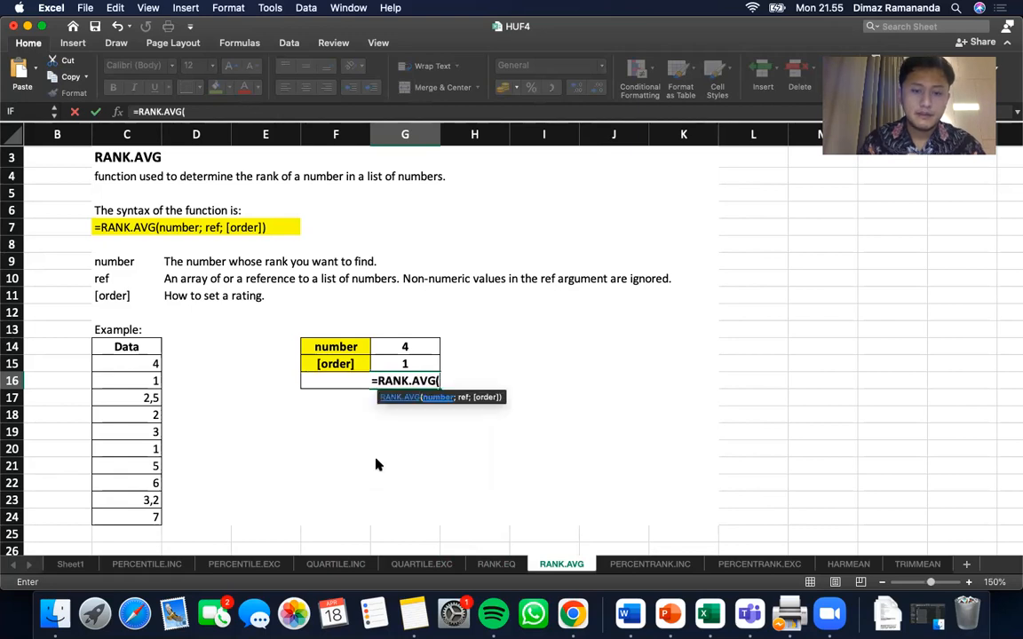
left_click(422, 348)
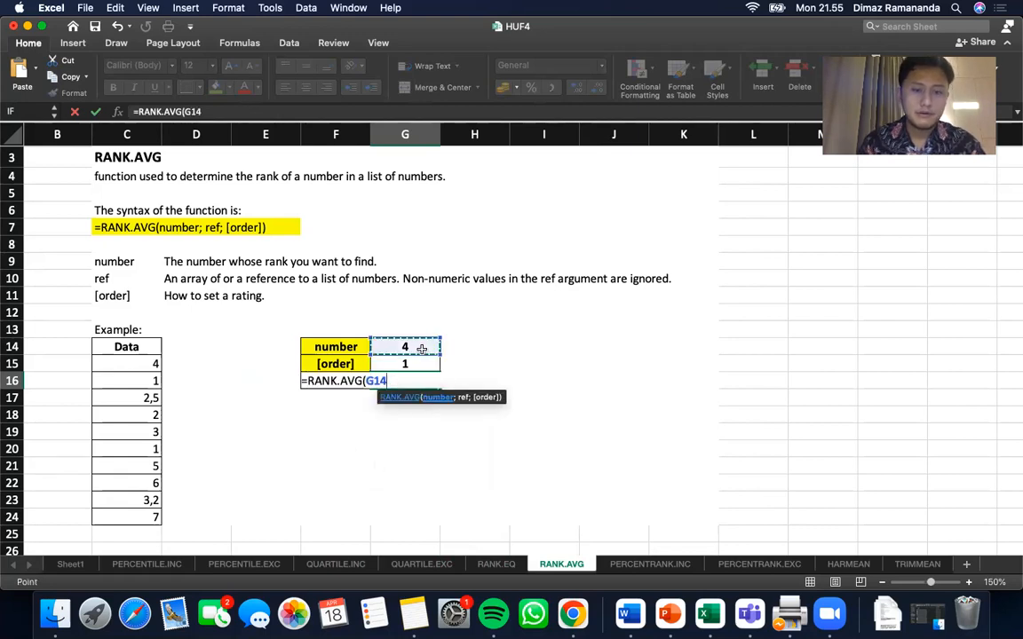
type(";")
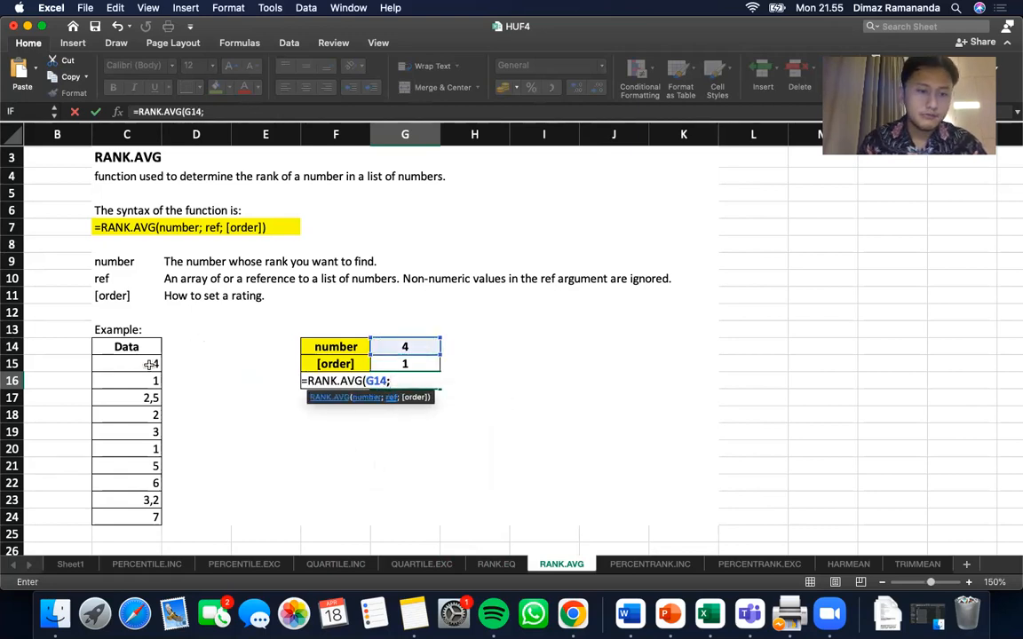
left_click_drag(149, 364, 146, 517)
type(";")
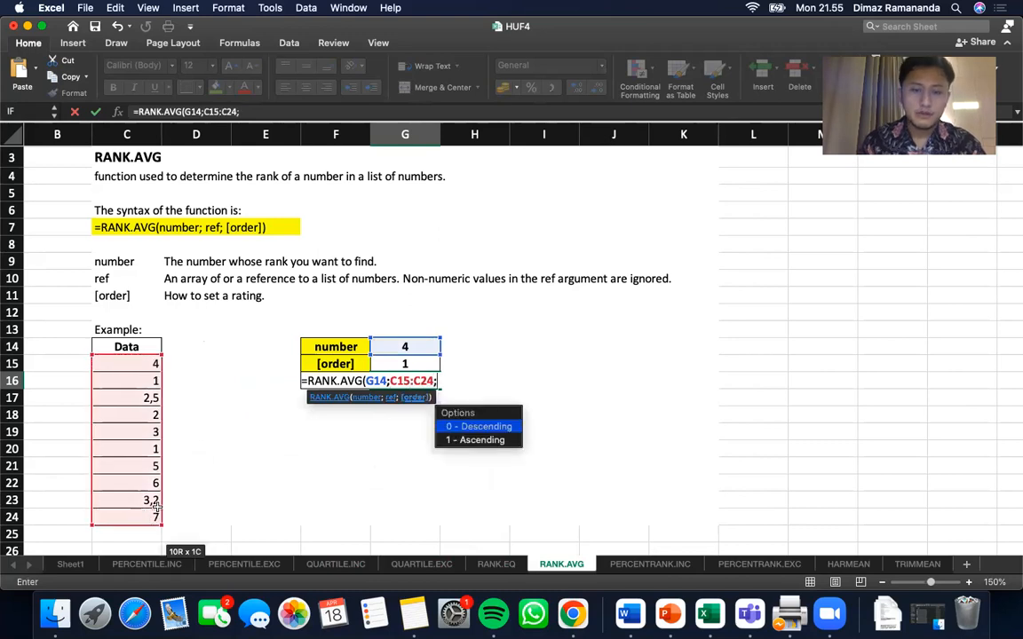
left_click(409, 364)
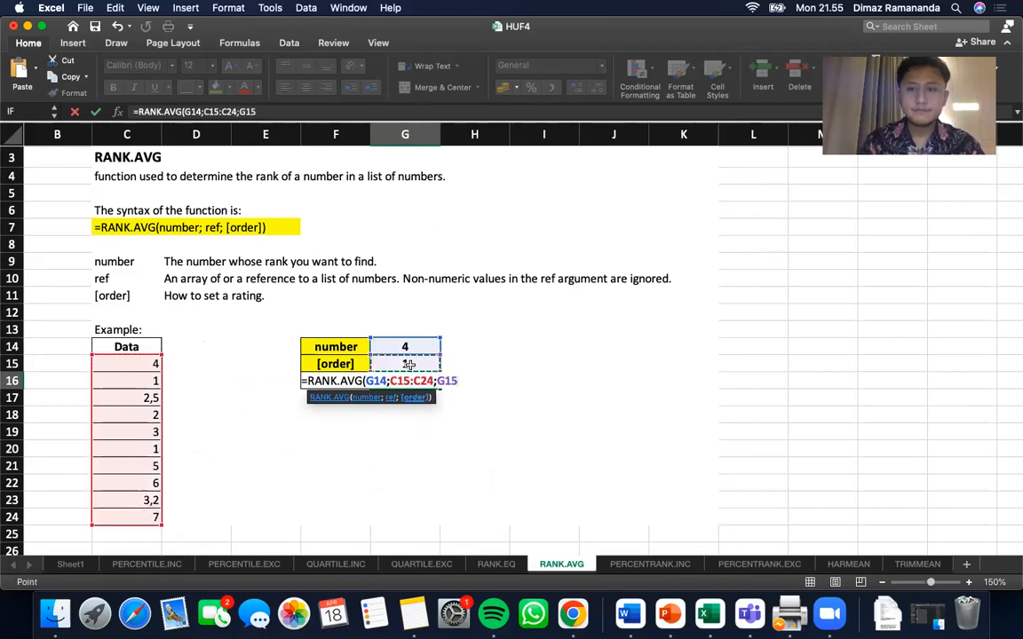
key("Return")
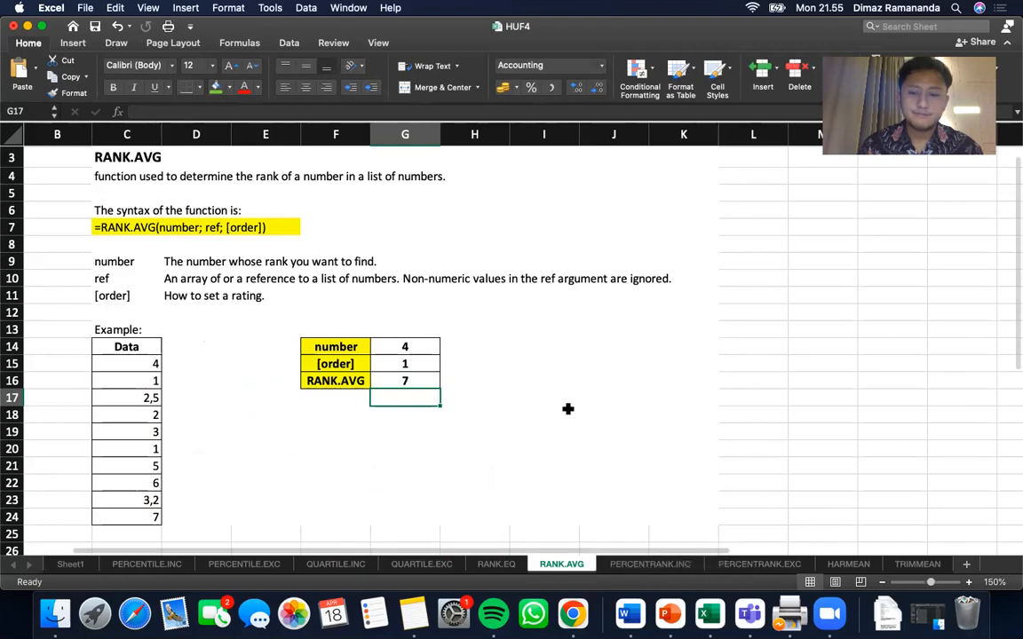
- Open the PERCENTRANK.INC sheet and enlarge its view to 140%
left_click(666, 564)
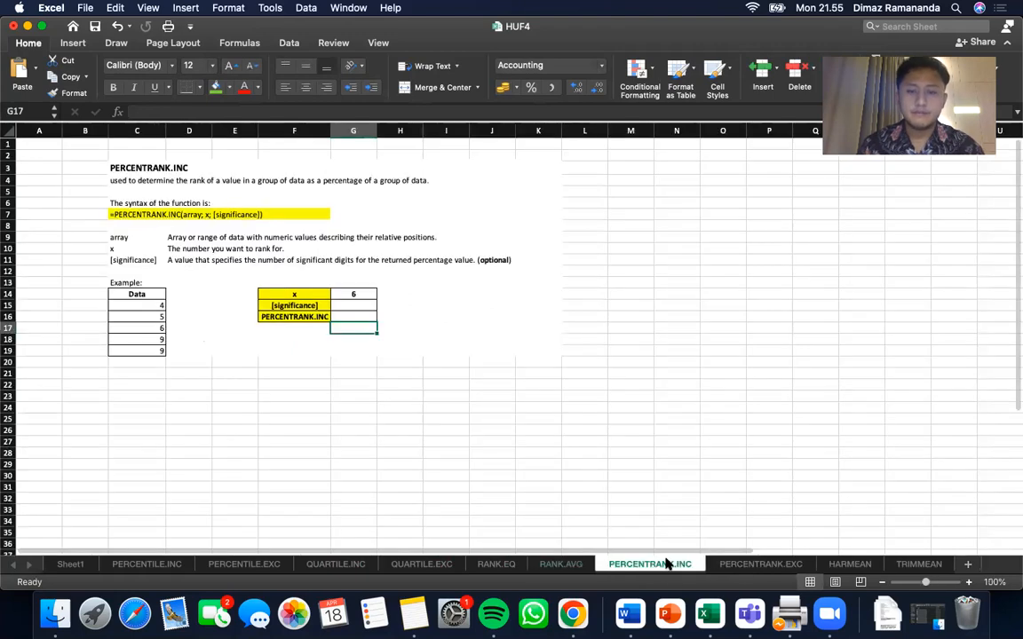
left_click(969, 582)
left_click(968, 582)
left_click(968, 582)
left_click(968, 582)
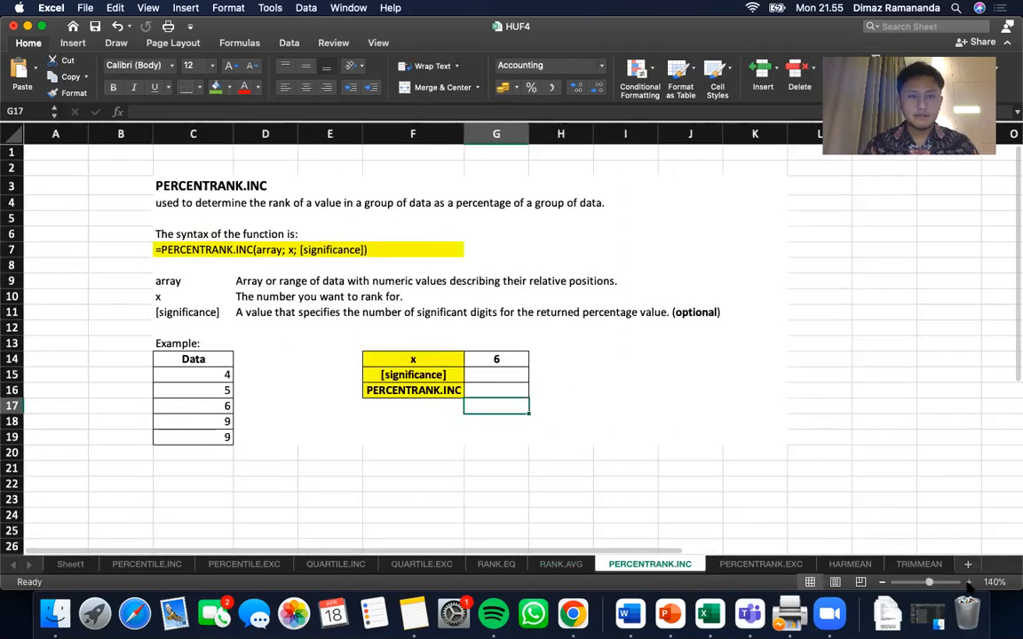
- Enlarge the PERCENTRANK.INC sheet's view to 160% and examine its syntax and example data
left_click(969, 582)
left_click(969, 583)
scroll(904, 423, "right", 3)
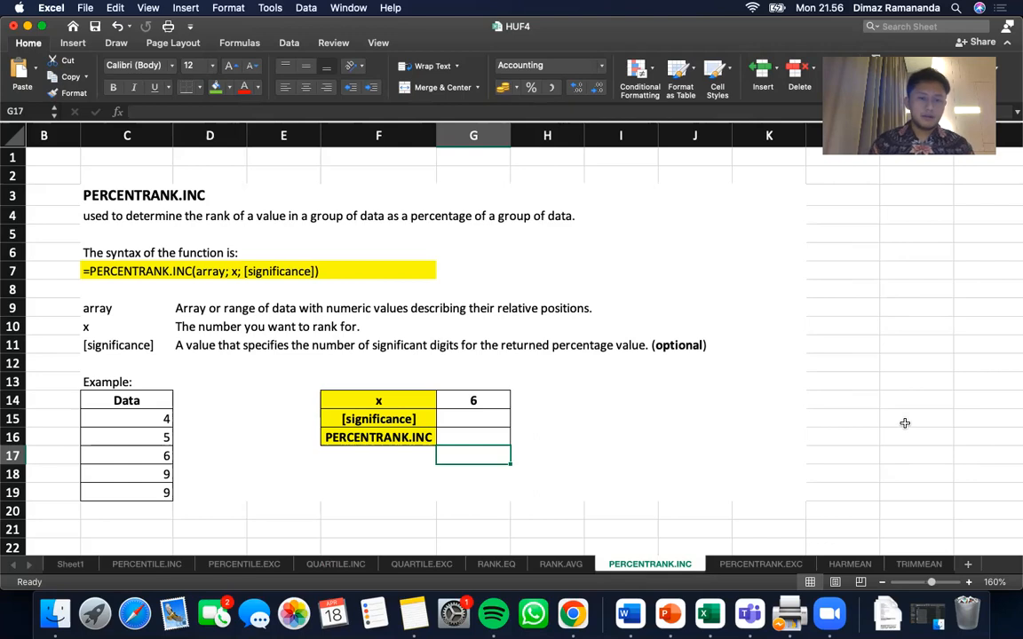
scroll(142, 406, "down", 1)
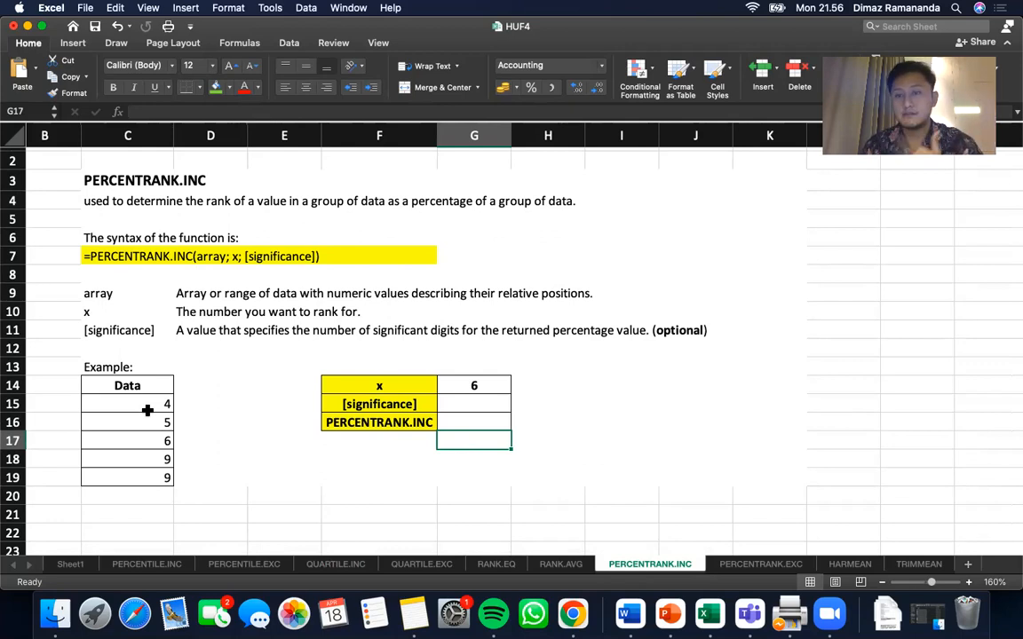
- Enter the formula =PERCENTRANK.INC(C15:C19;G14) in cell G16 of the PERCENTRANK.INC sheet, leaving out the optional significance argument
key("Up")
key("Up")
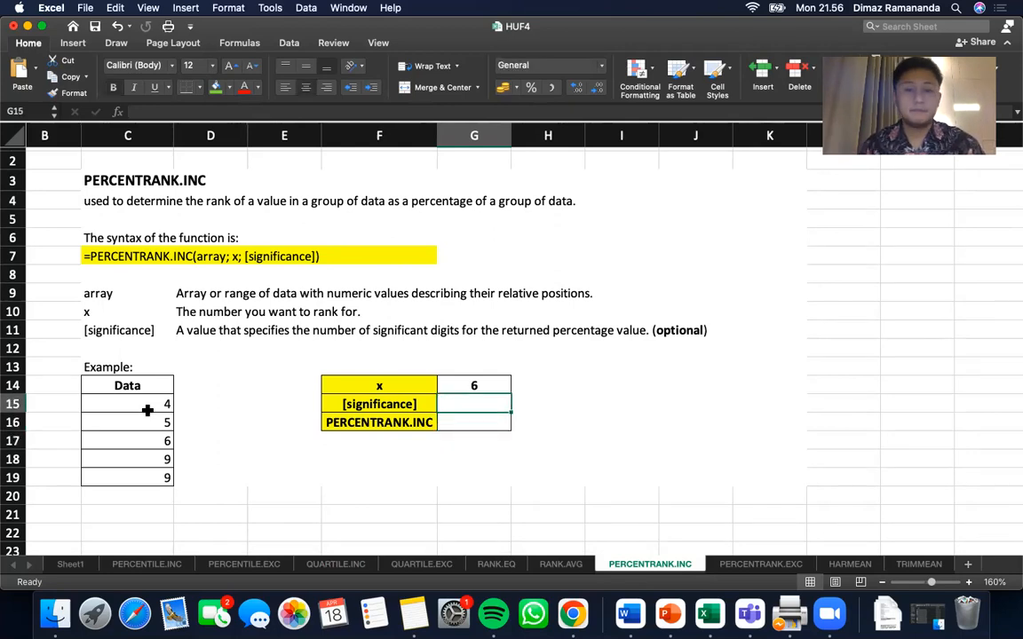
key("Down")
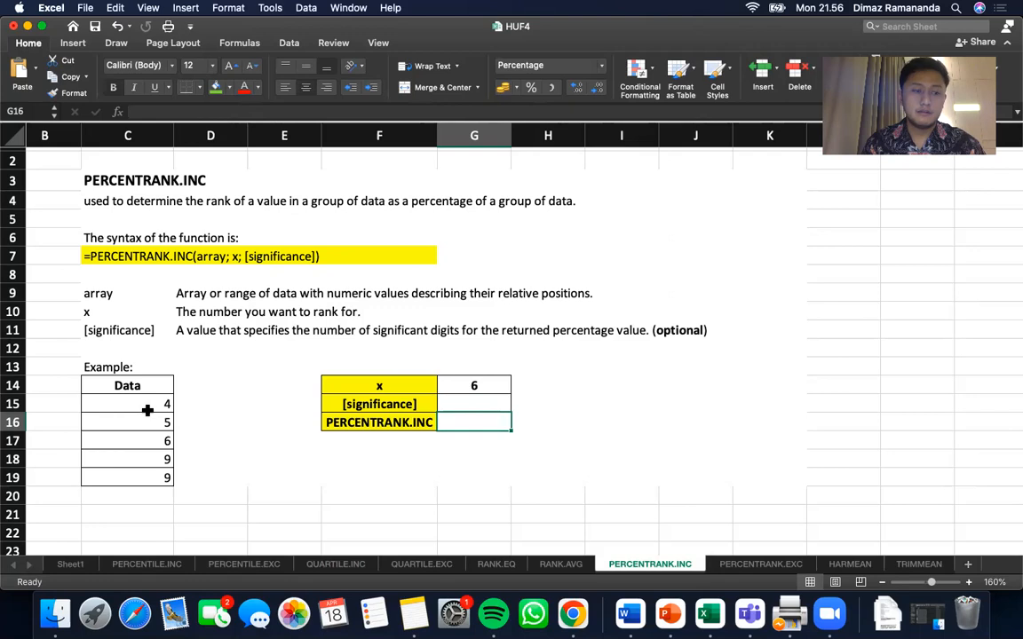
type("=")
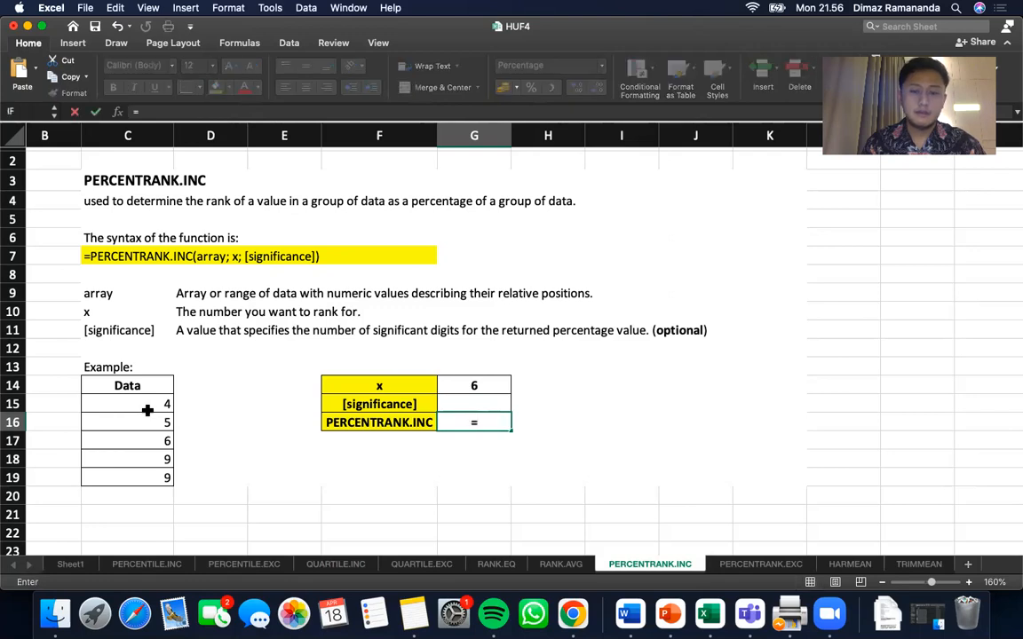
type("PERCENTR")
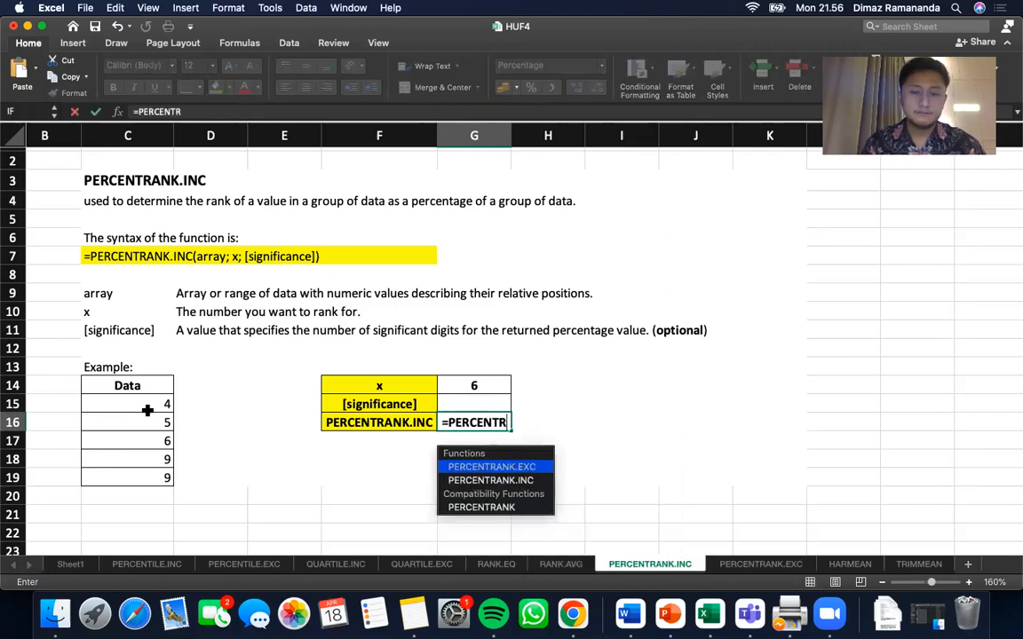
type("ANK.INC")
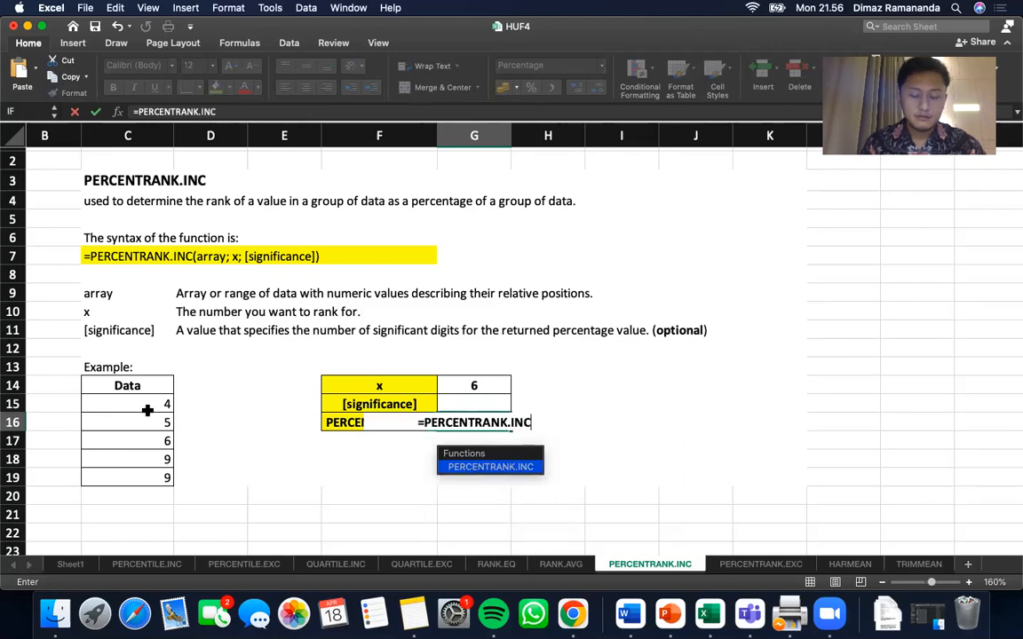
type("(")
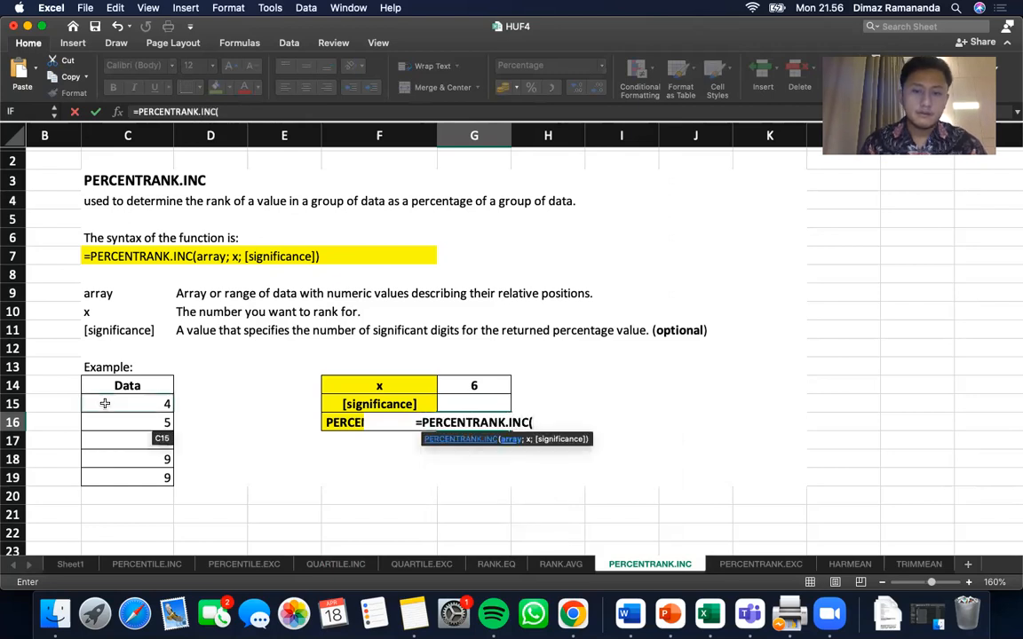
left_click_drag(144, 401, 142, 482)
type(";")
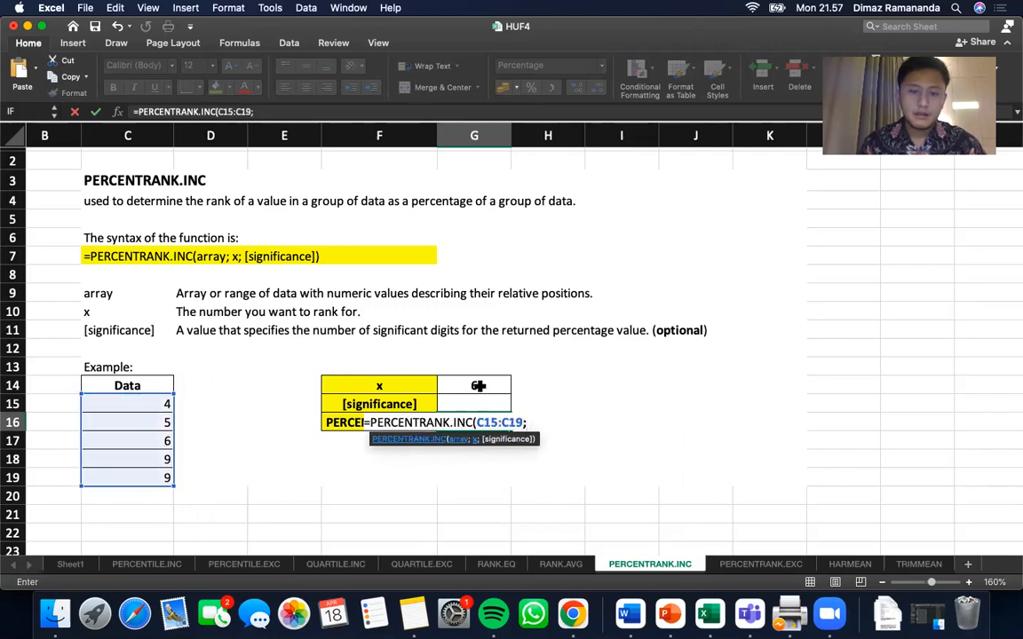
left_click(478, 386)
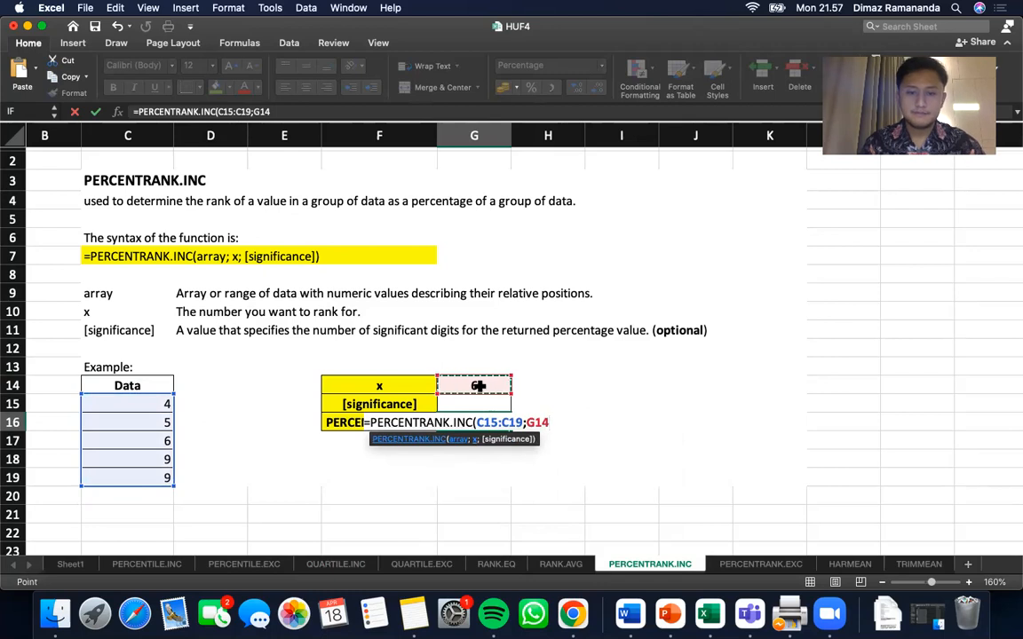
type(")")
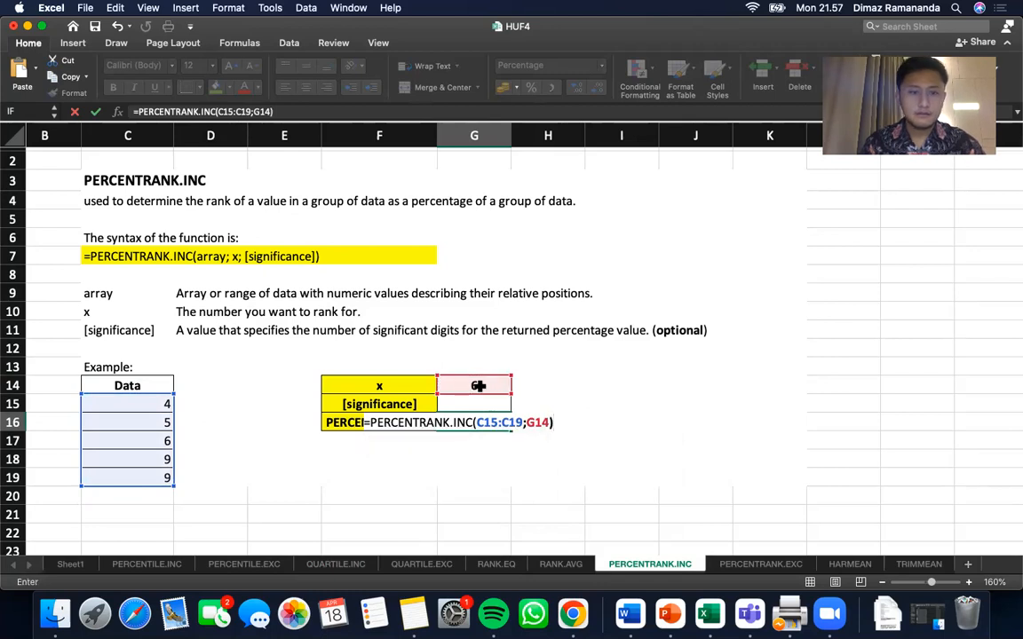
key("Return")
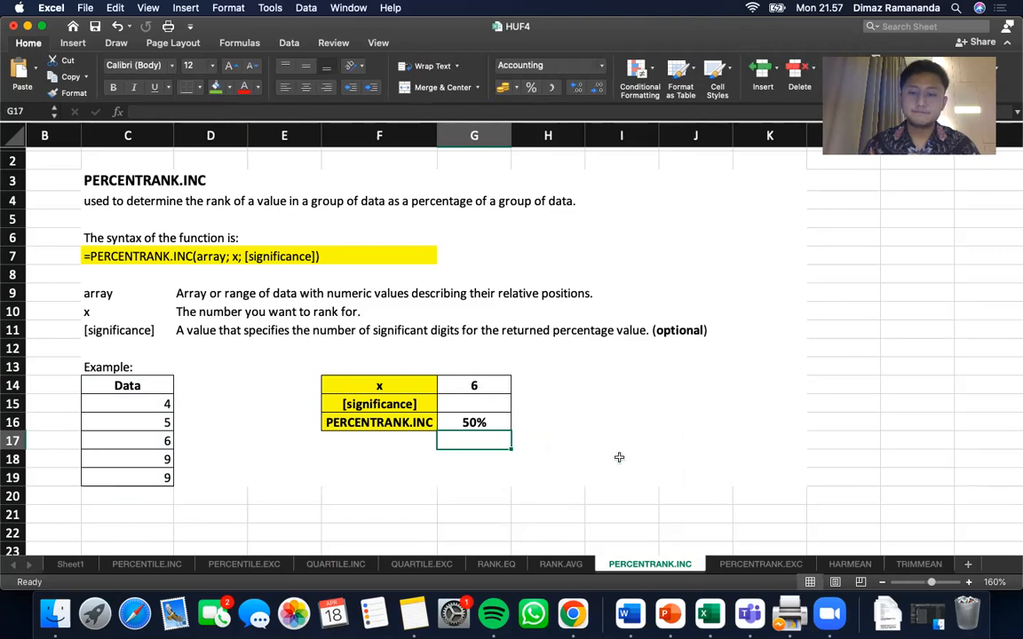
- Open the PERCENTRANK.EXC sheet at 170% zoom and examine its syntax and example data
left_click(751, 563)
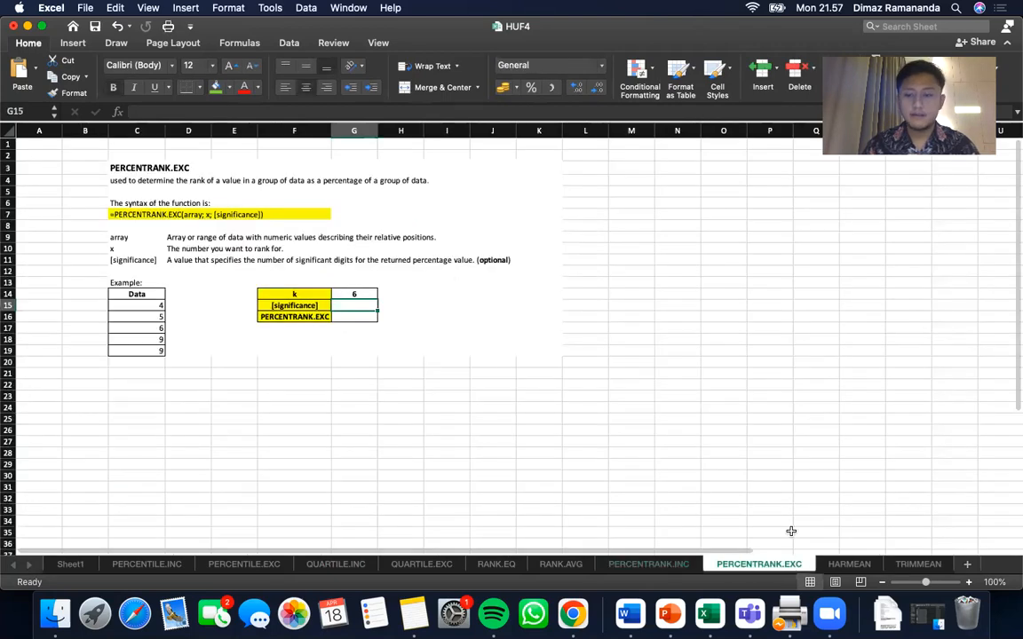
left_click(969, 582)
left_click(970, 581)
left_click(969, 581)
left_click(970, 582)
left_click(969, 581)
left_click(969, 582)
left_click(970, 581)
scroll(943, 471, "down", 1)
scroll(943, 472, "right", 1)
scroll(943, 471, "up", 1)
scroll(943, 472, "right", 1)
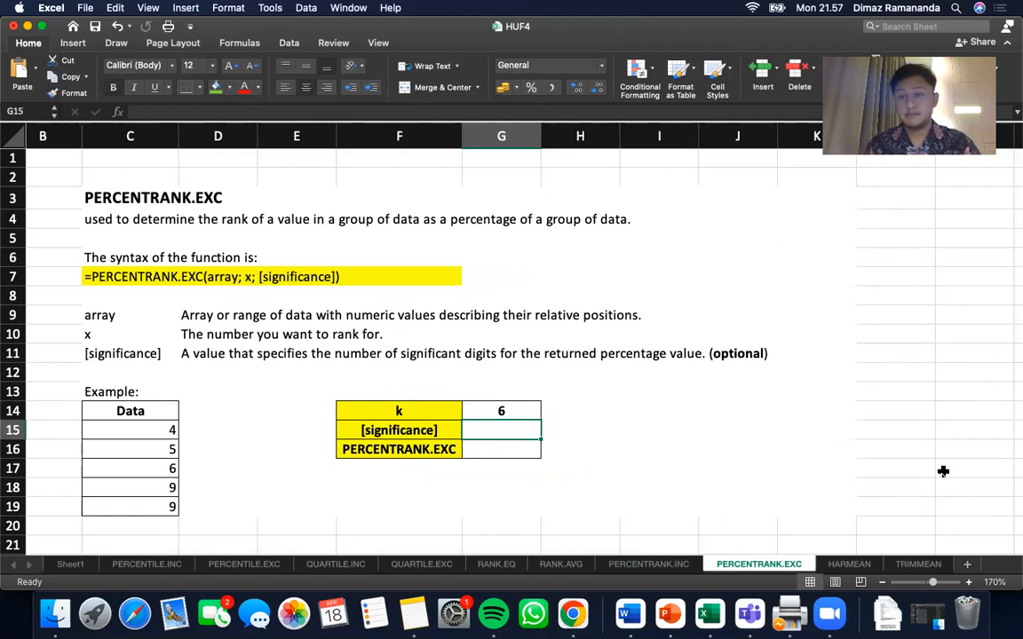
- Enter =PERCENTRANK.EXC(C15:C19;G14) in cell G16 of the PERCENTRANK.EXC sheet and format that cell as a percentage
key("Return")
type("=")
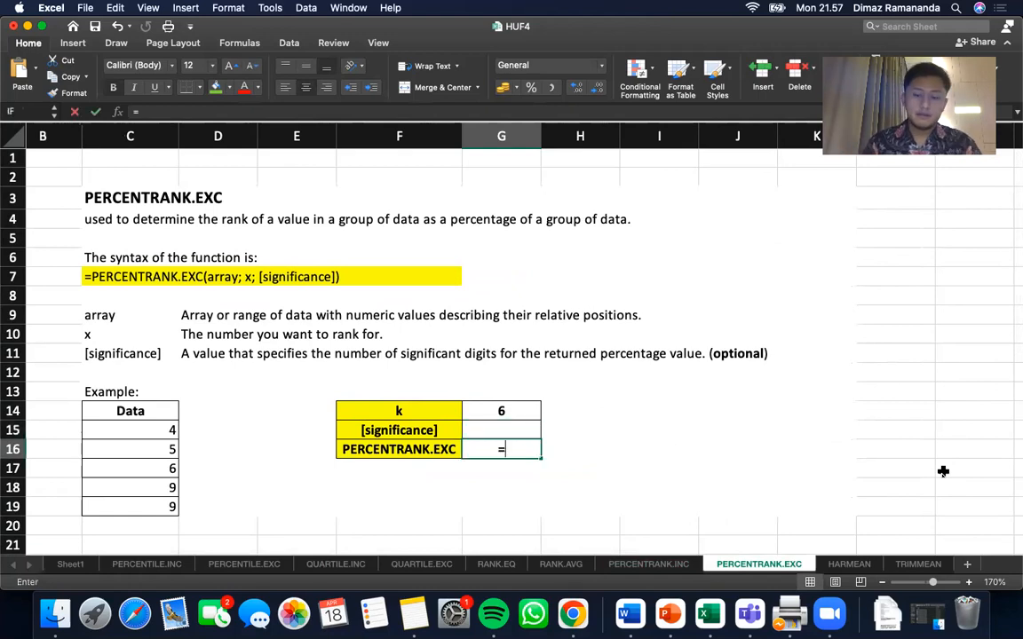
type("PERCENTRANL")
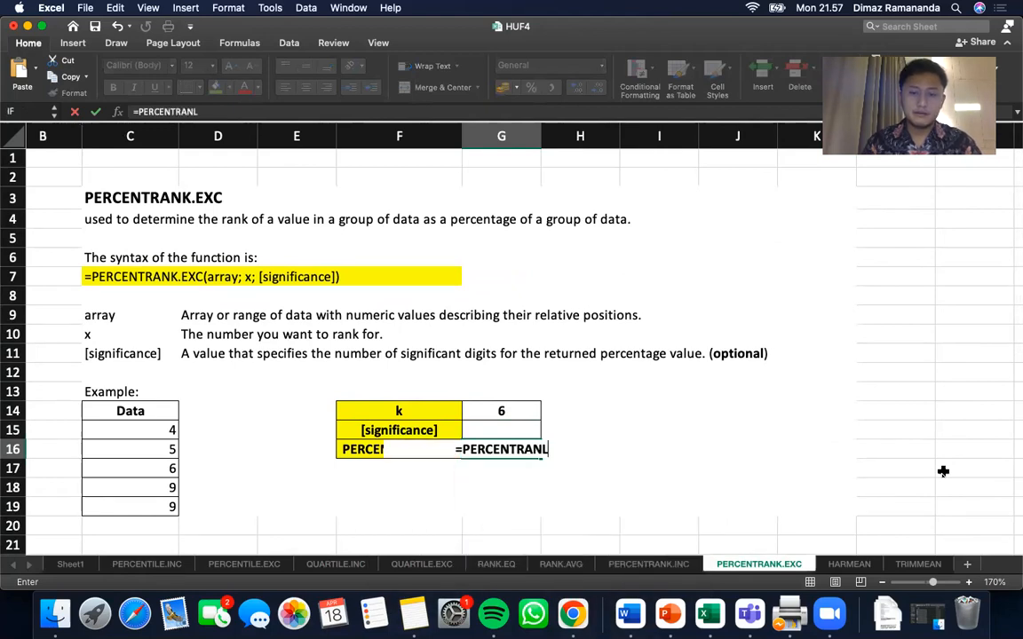
key("BackSpace")
type("K.EXC(")
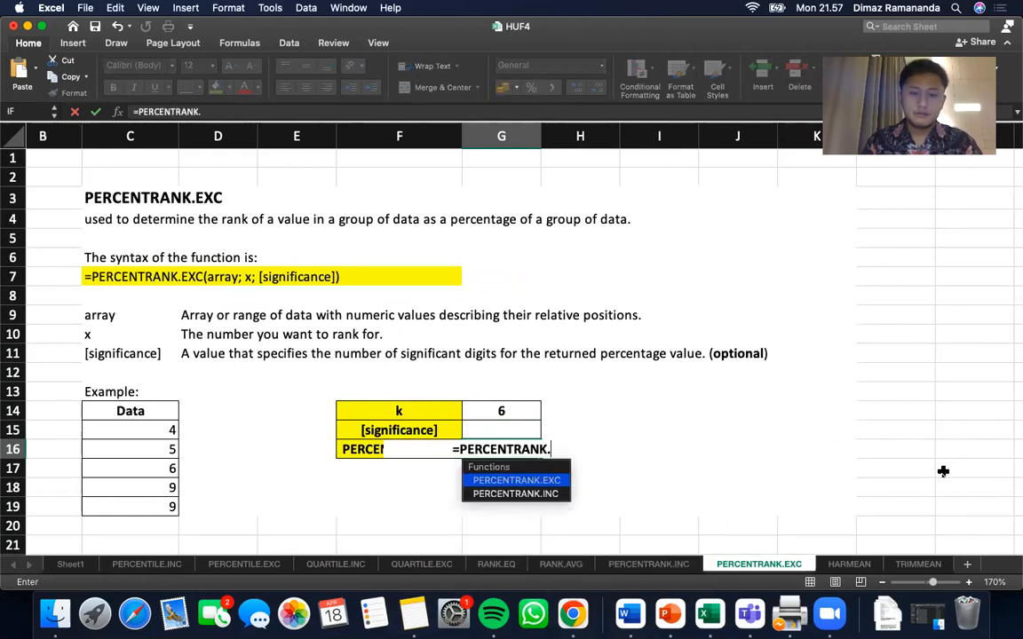
left_click_drag(144, 428, 144, 504)
type(";")
left_click(504, 412)
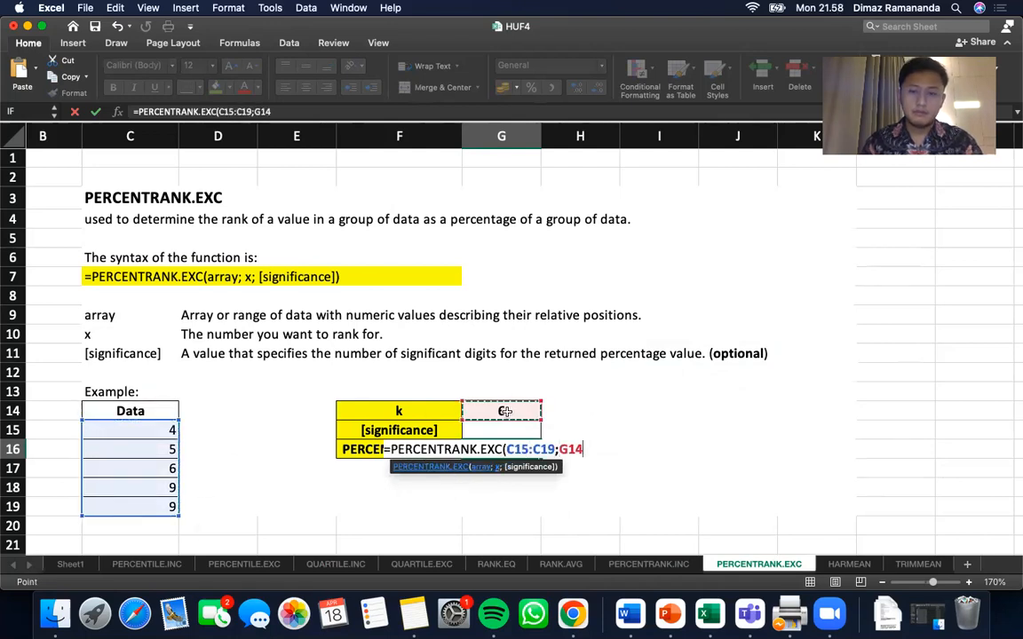
type(")")
key("Return")
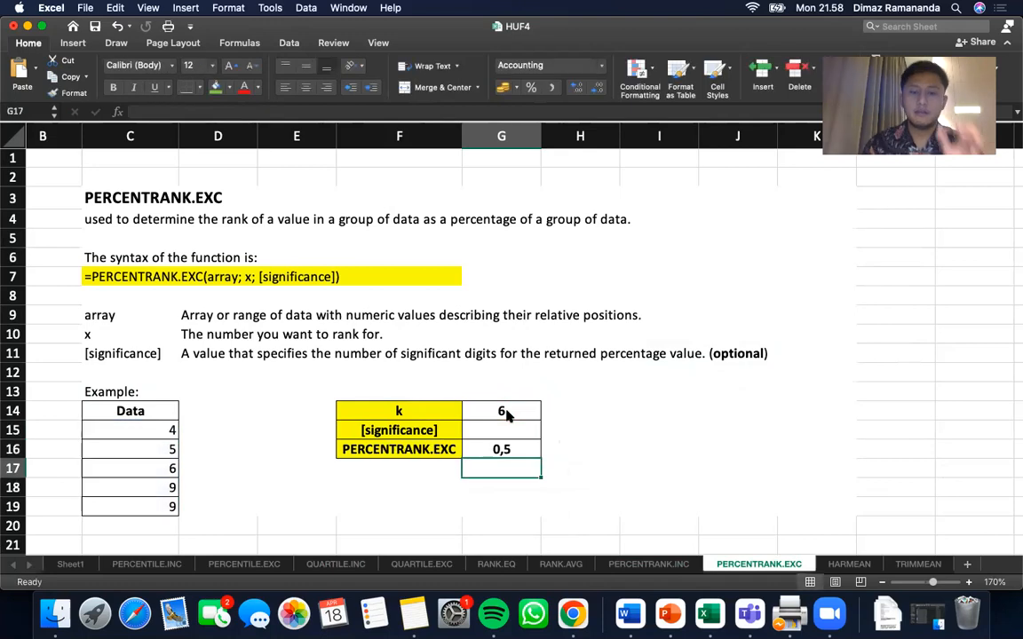
left_click(522, 449)
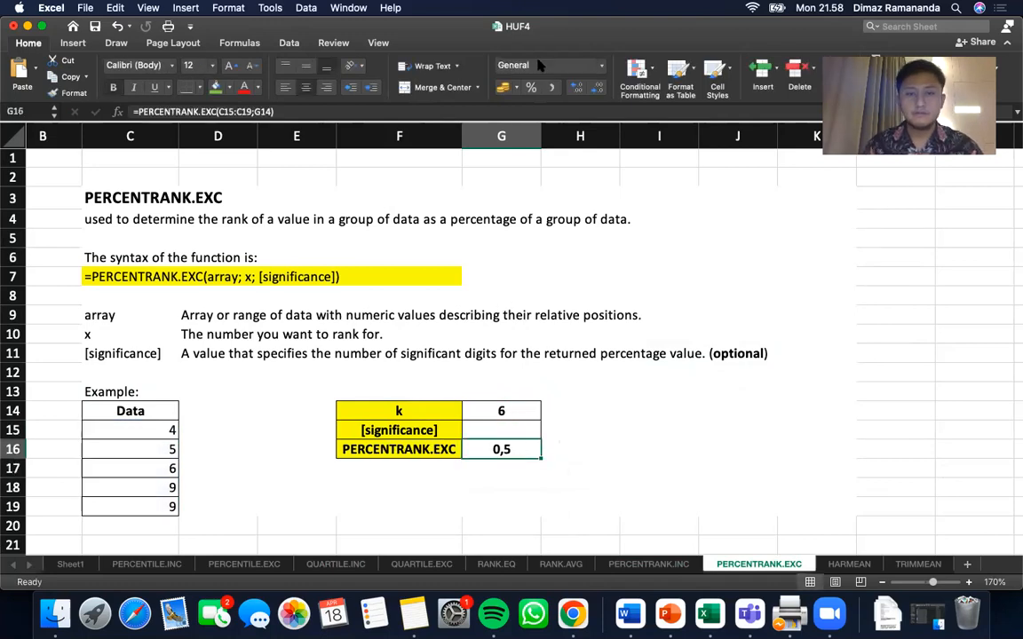
left_click(531, 87)
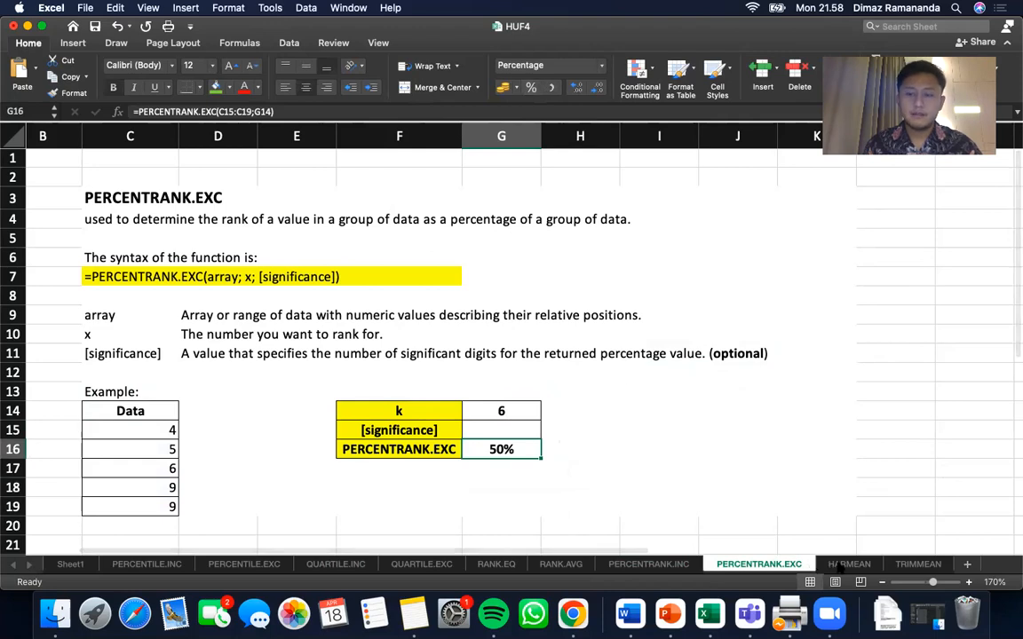
- Open the HARMEAN sheet at 160% zoom and examine its syntax and example sales table
left_click(842, 565)
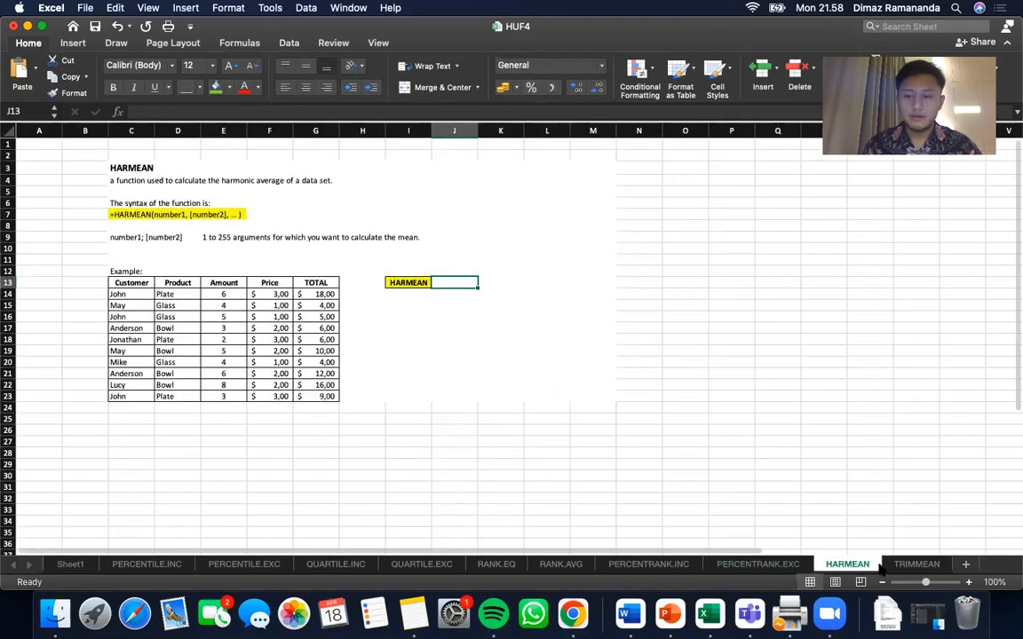
left_click(969, 582)
left_click(968, 583)
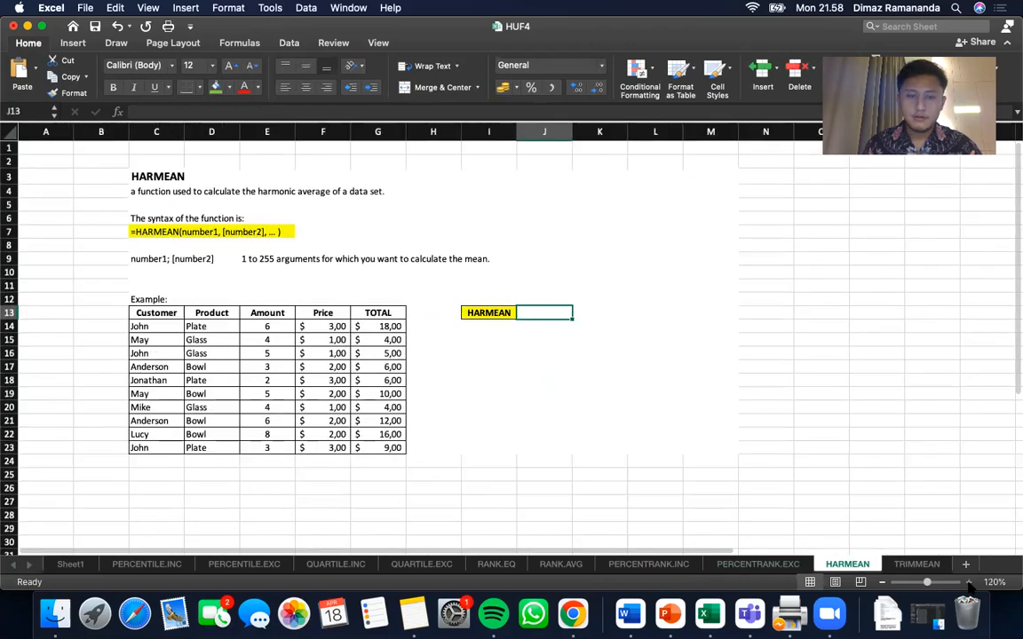
left_click(969, 583)
left_click(969, 582)
left_click(969, 583)
left_click(969, 582)
scroll(817, 361, "down", 1)
scroll(817, 360, "right", 1)
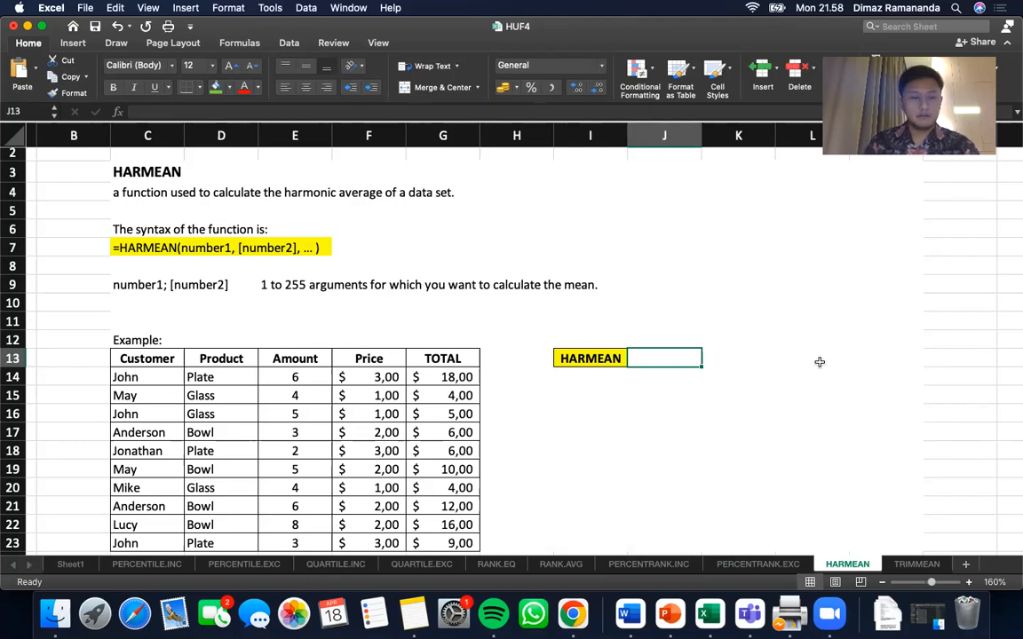
left_click(146, 564)
left_click(243, 564)
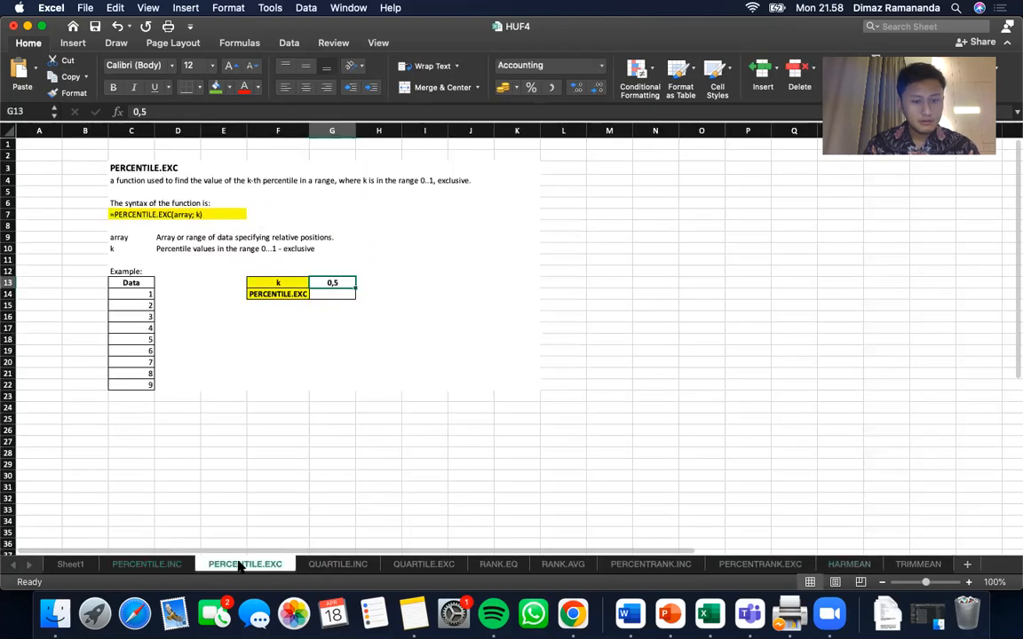
left_click(849, 564)
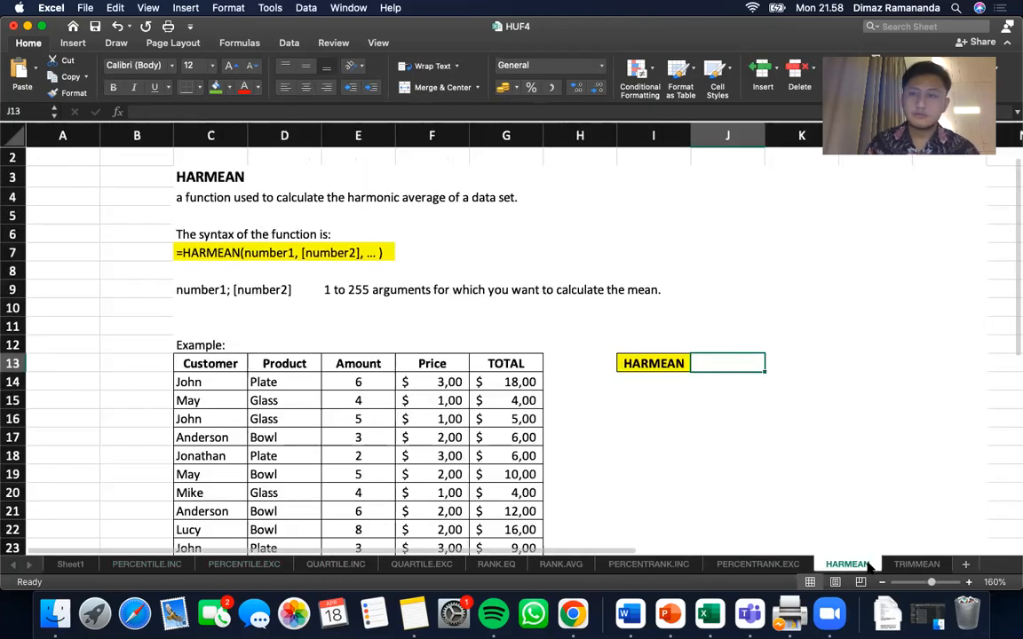
- Enter the formula =HARMEAN(E14:E23) in cell J13 of the HARMEAN sheet to average the Amount column
scroll(838, 463, "down", 4)
scroll(838, 464, "right", 1)
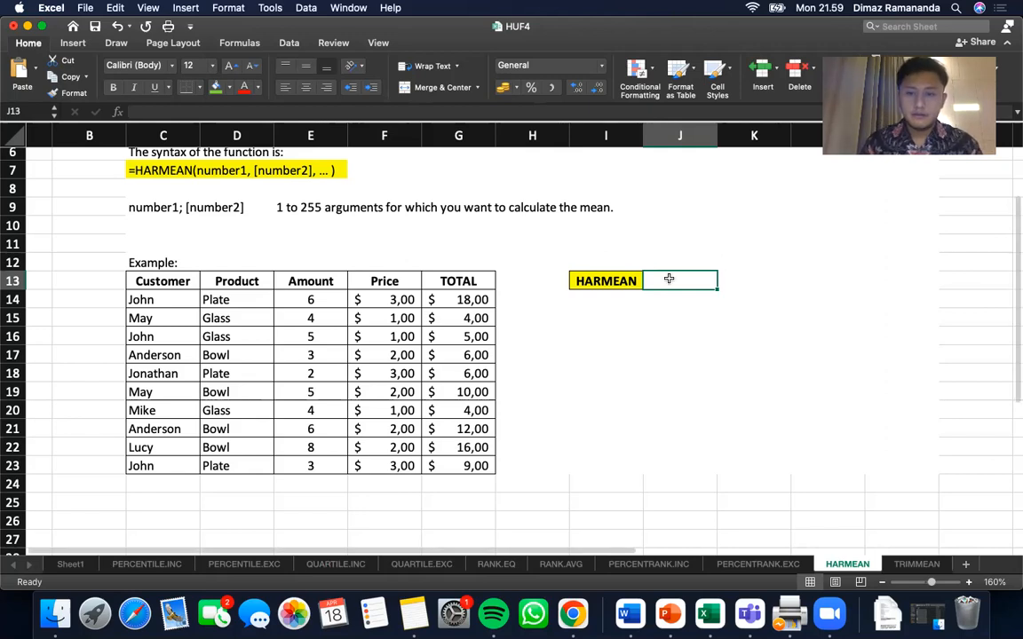
type("=HARMEAN")
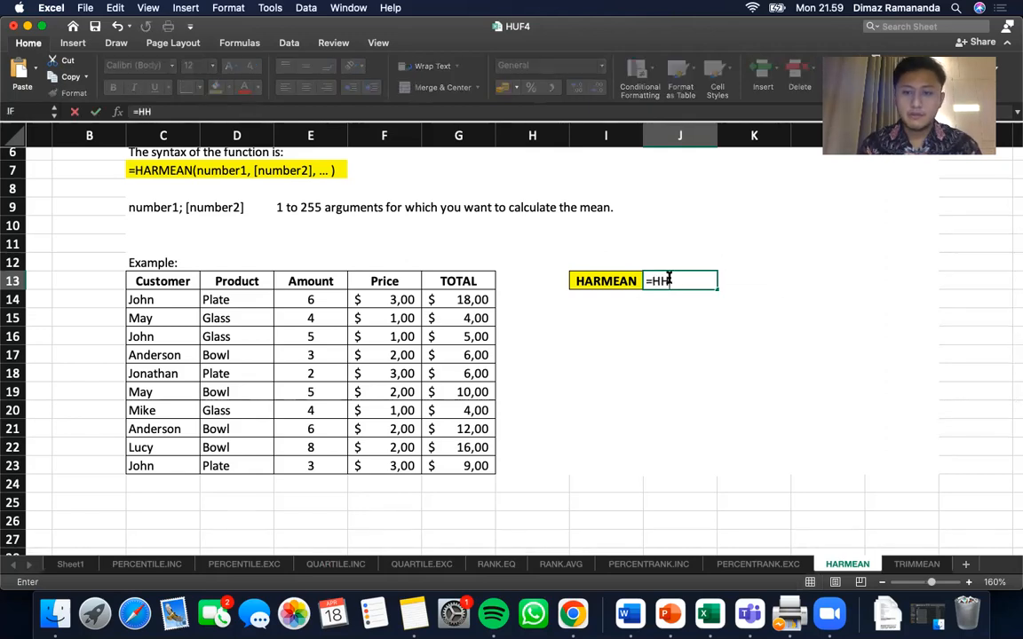
type("(")
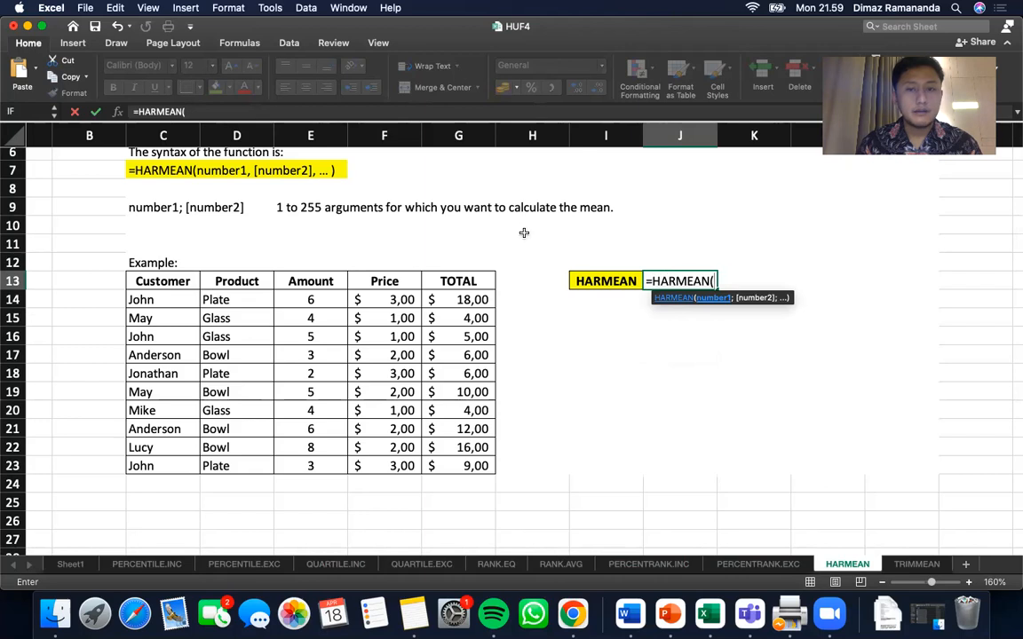
scroll(444, 293, "up", 5)
scroll(424, 288, "down", 2)
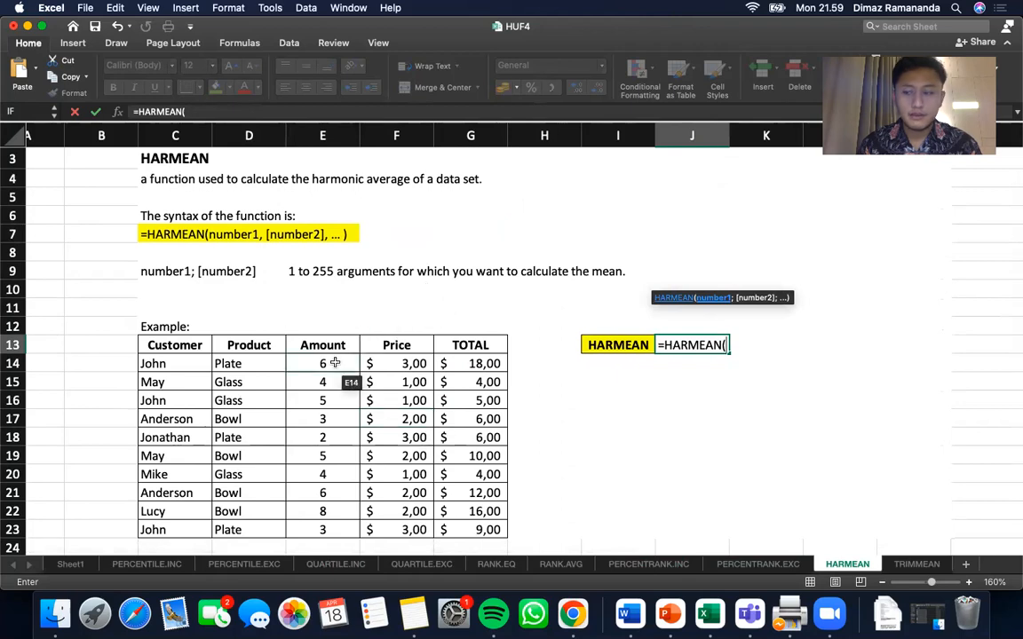
left_click_drag(333, 364, 333, 524)
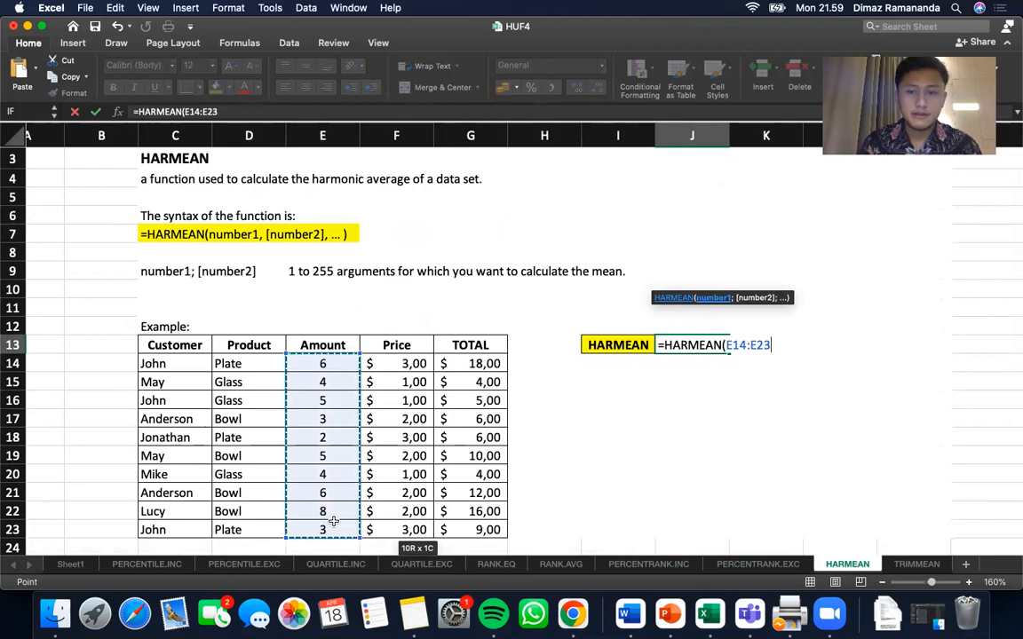
type(")")
key("Return")
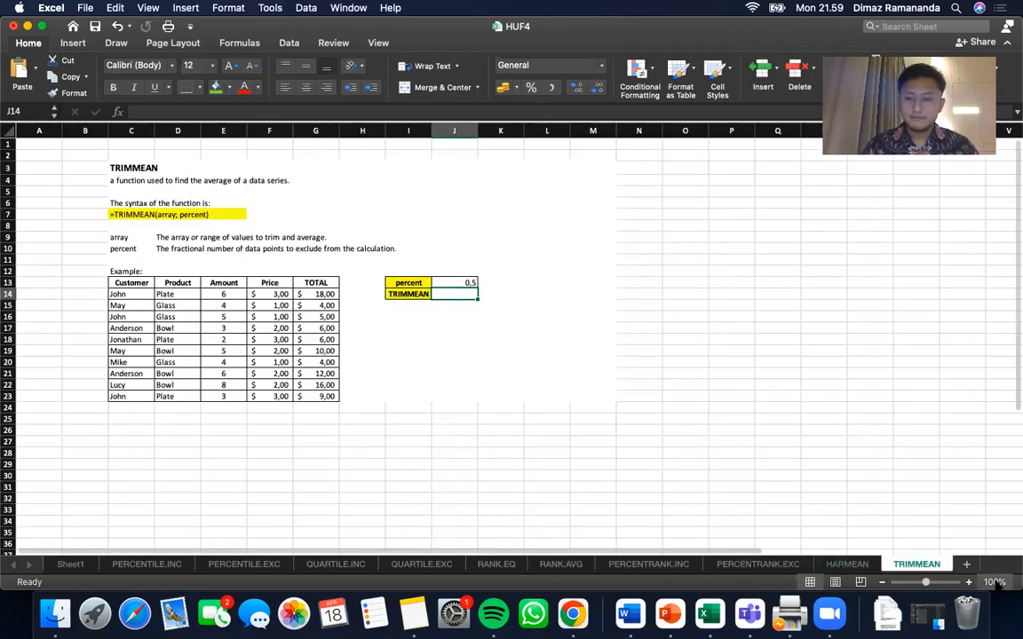
- Open the TRIMMEAN sheet at 160% zoom and examine its syntax and example sales table
left_click(970, 582)
left_click(970, 583)
left_click(970, 583)
left_click(970, 582)
left_click(969, 582)
left_click(970, 582)
scroll(783, 449, "down", 2)
scroll(783, 448, "right", 1)
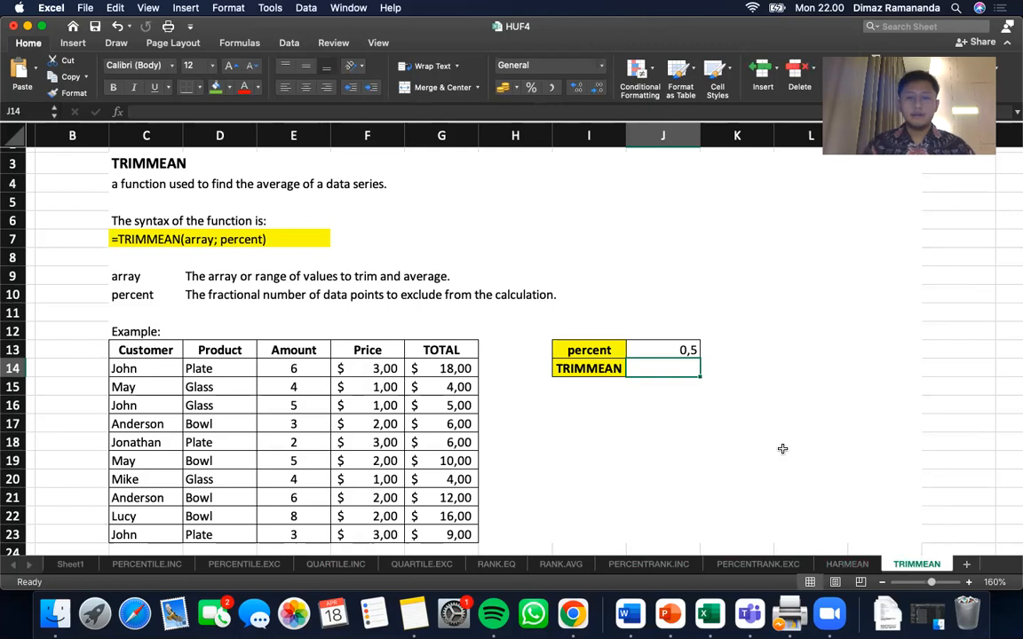
- Enter the formula =TRIMMEAN(E14:E23;J13) in cell J14 of the TRIMMEAN sheet, using the Amount column and the percent cell
type("=TRIMMEAN(")
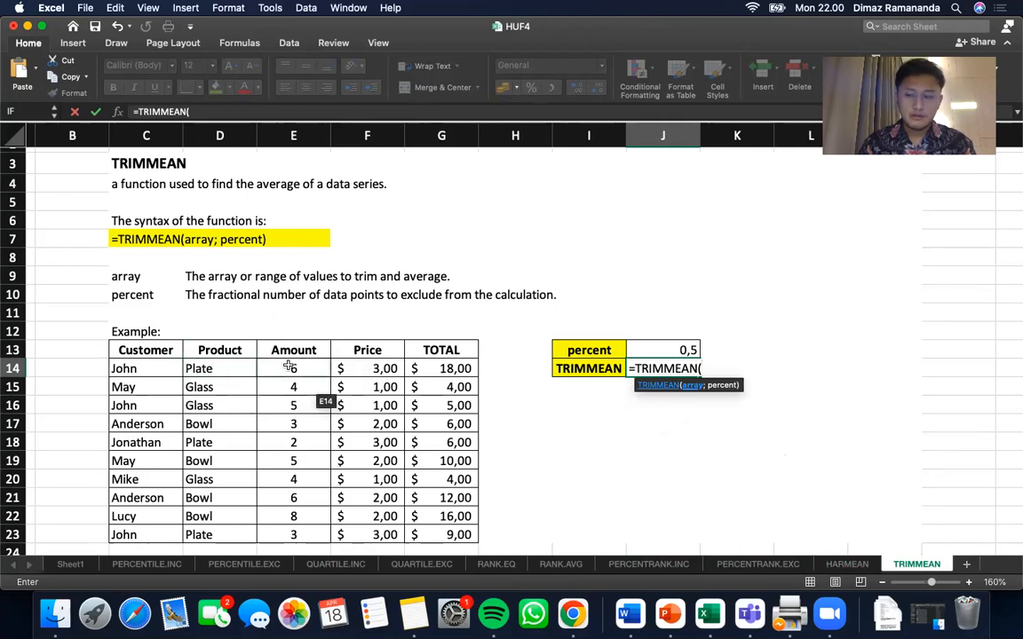
left_click_drag(292, 367, 308, 534)
type(";")
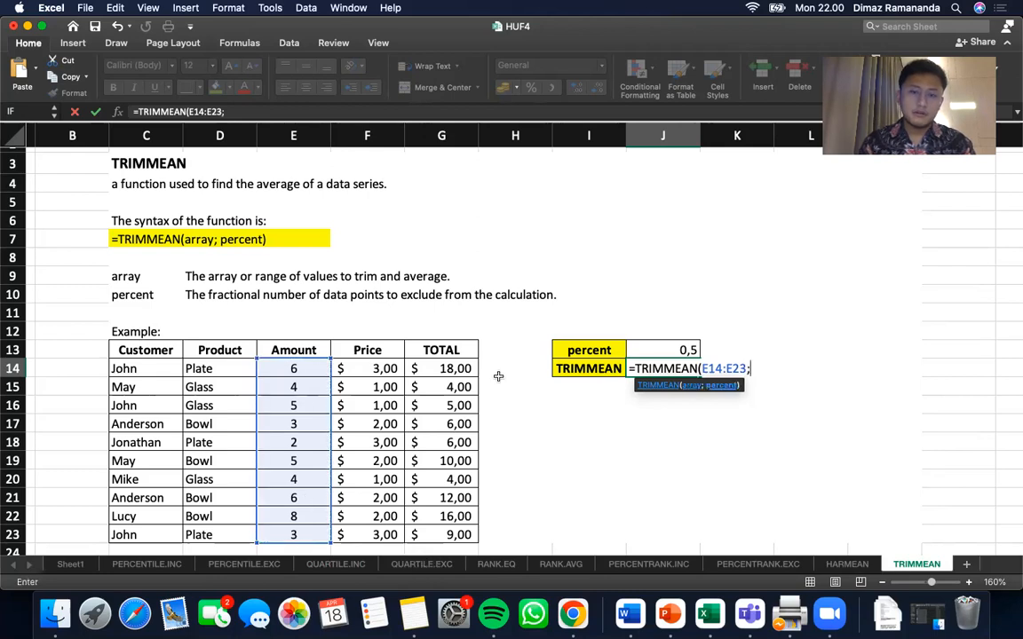
left_click(673, 350)
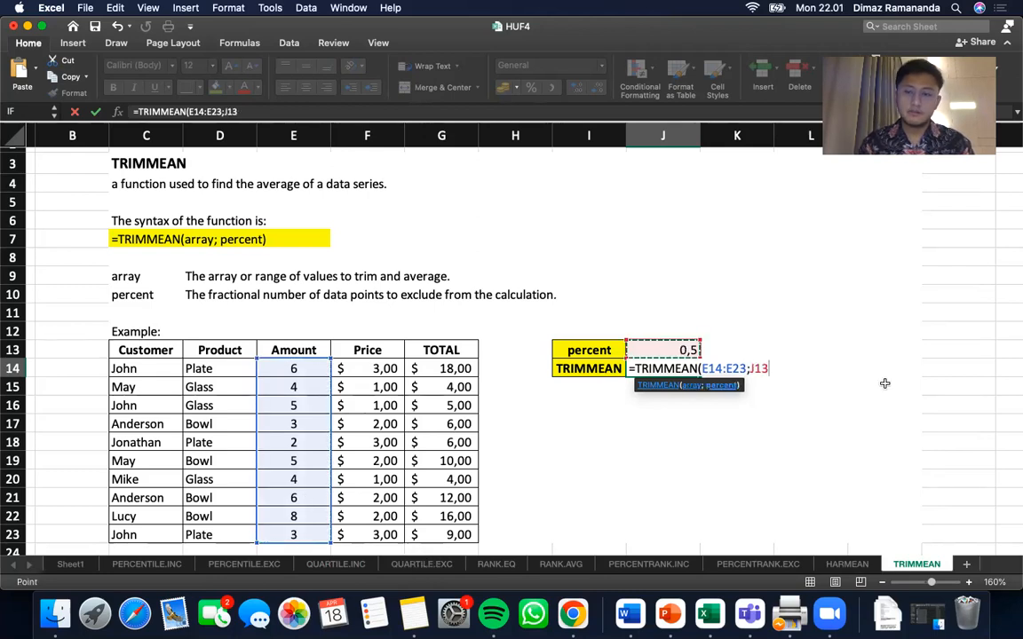
type(")")
key("Return")
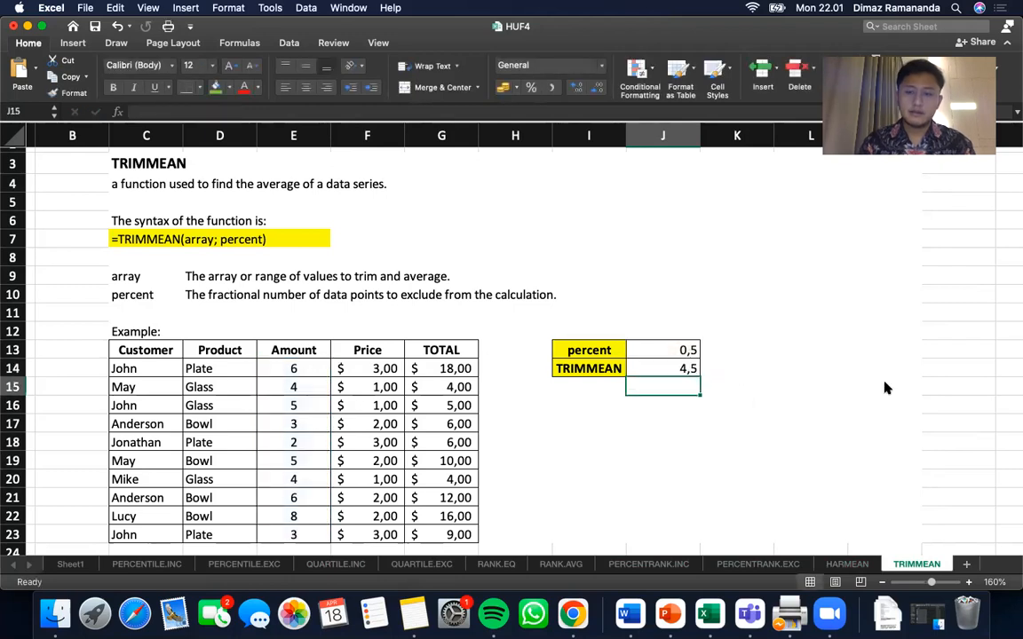